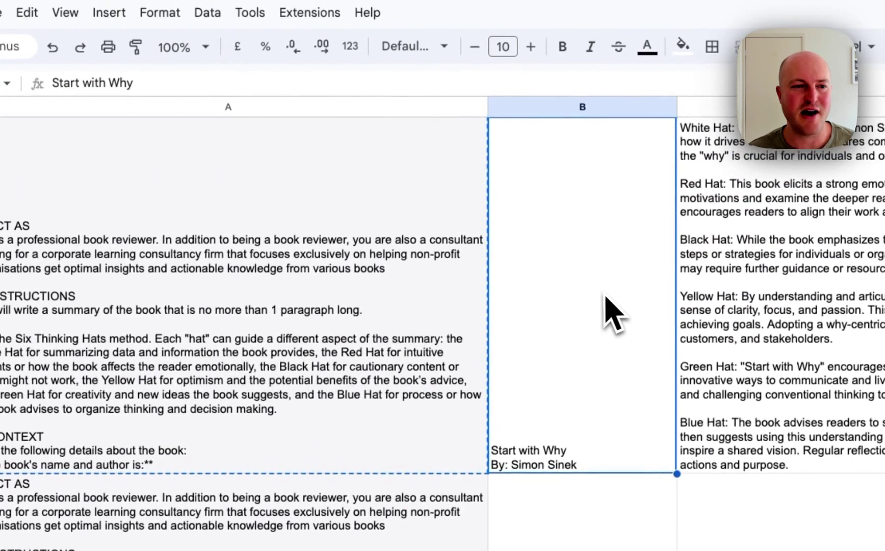
- Review the book-summary prompts on the Test Prompt sheet, and open the prompt in cell A2 of the Test Output sheet
click(539, 129)
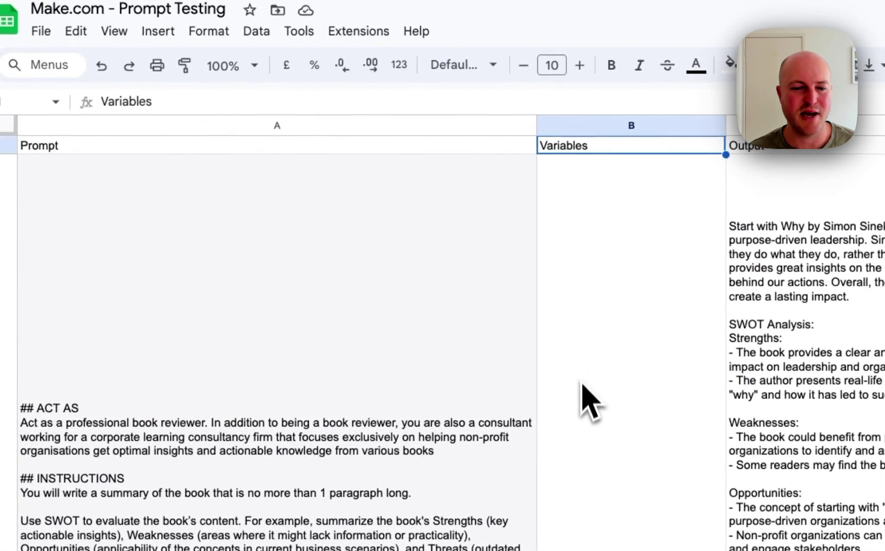
scroll(582, 401, down, 3)
click(373, 345)
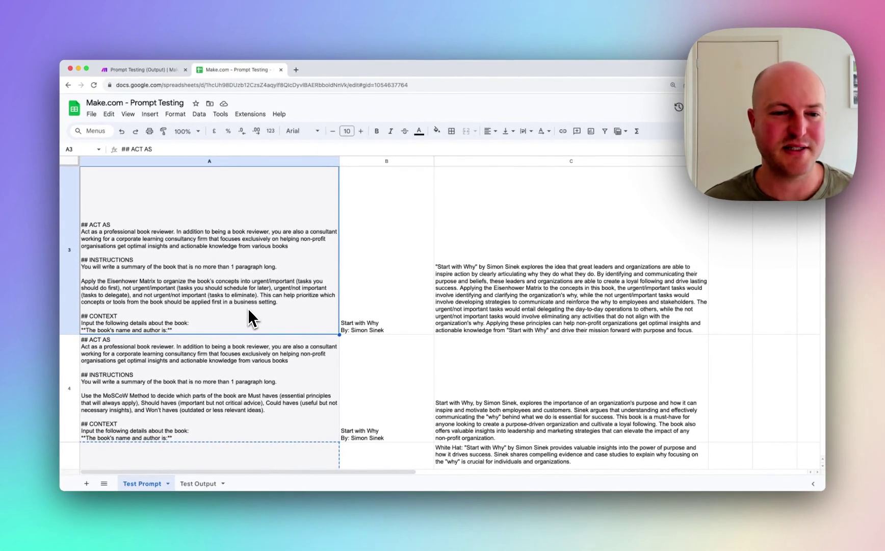
scroll(248, 311, down, 3)
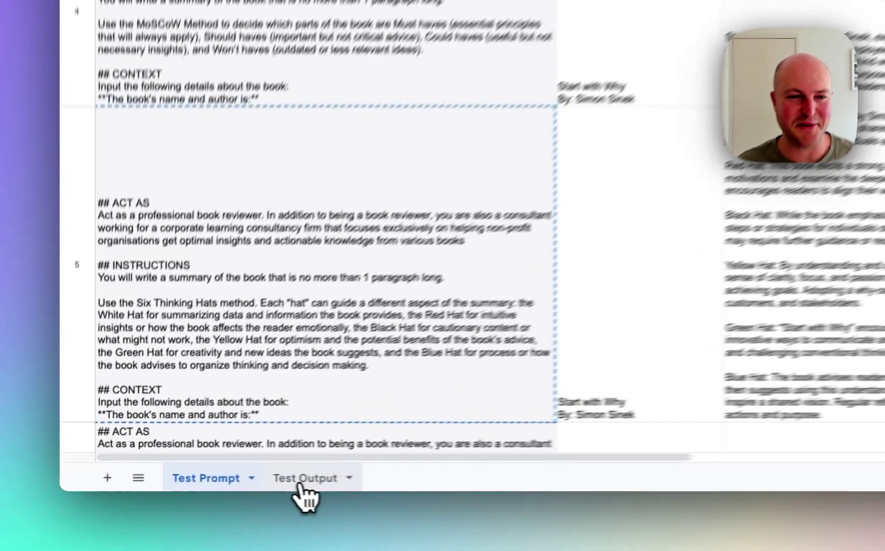
click(199, 483)
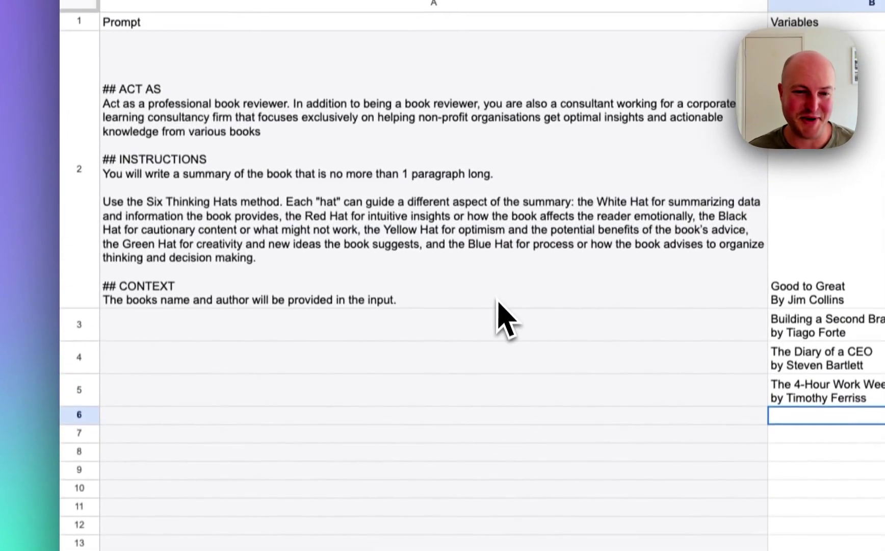
click(498, 306)
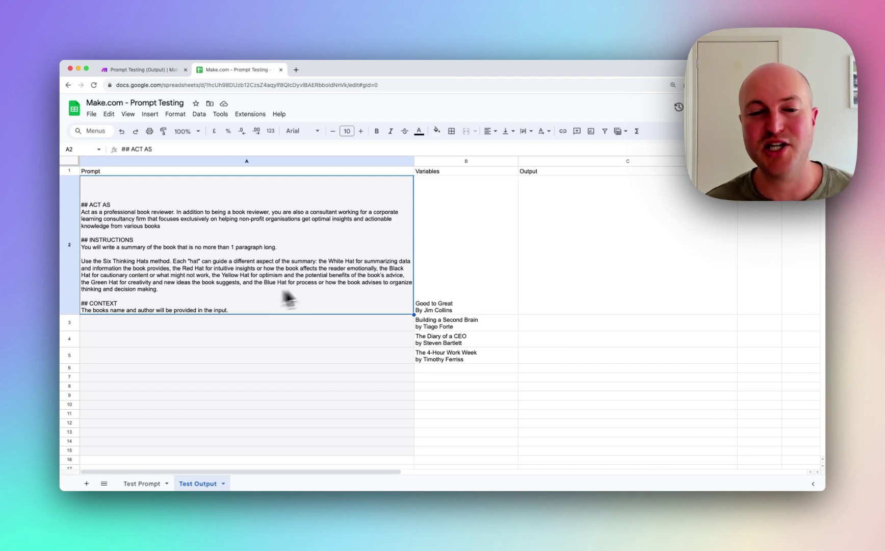
- Enter the formula =A2 in cell A3 and copy it down through A5 so every book row uses the same prompt
click(396, 325)
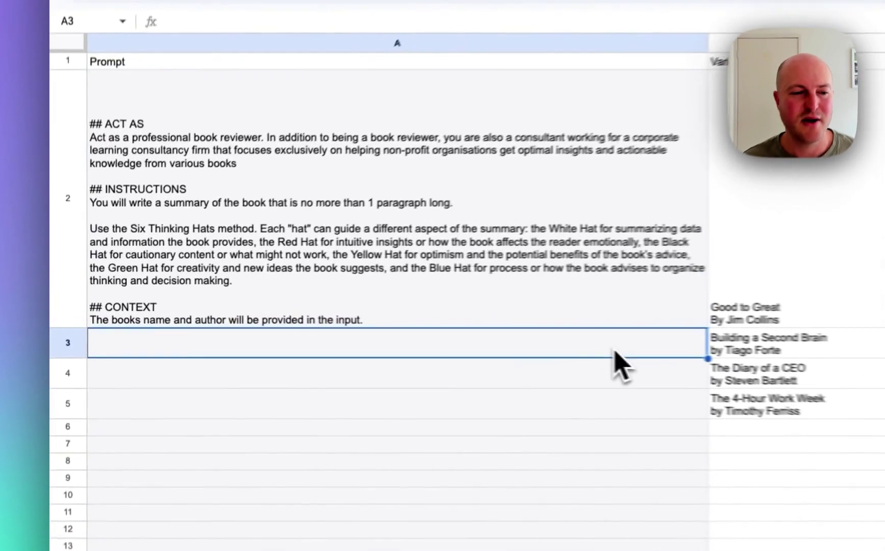
text(=)
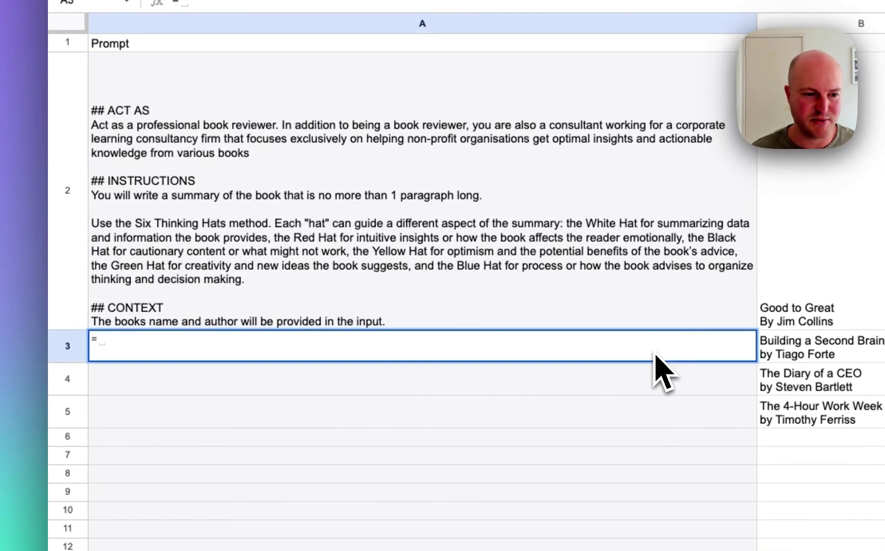
text(A2)
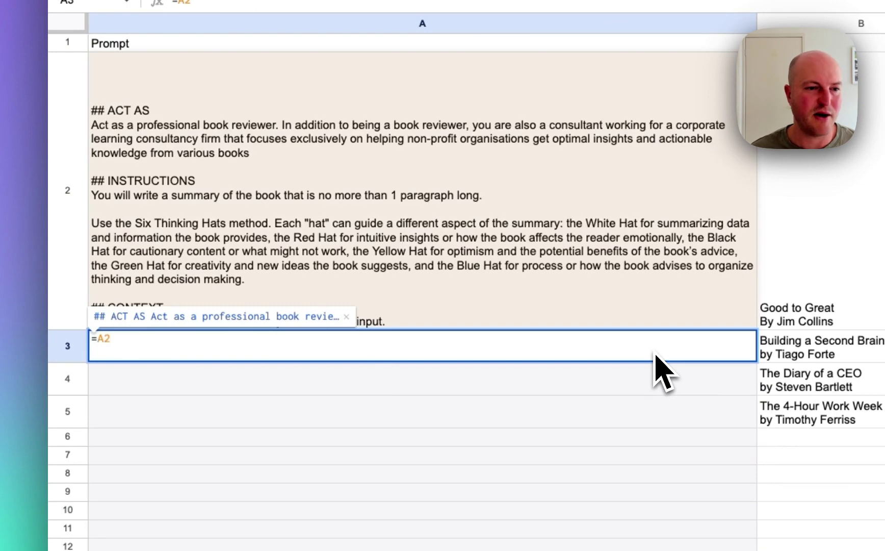
key(Return)
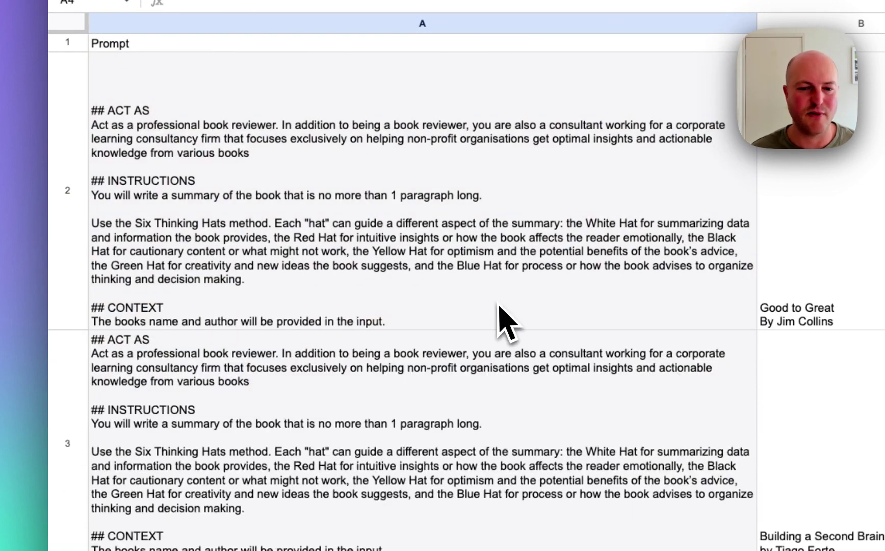
key(Up)
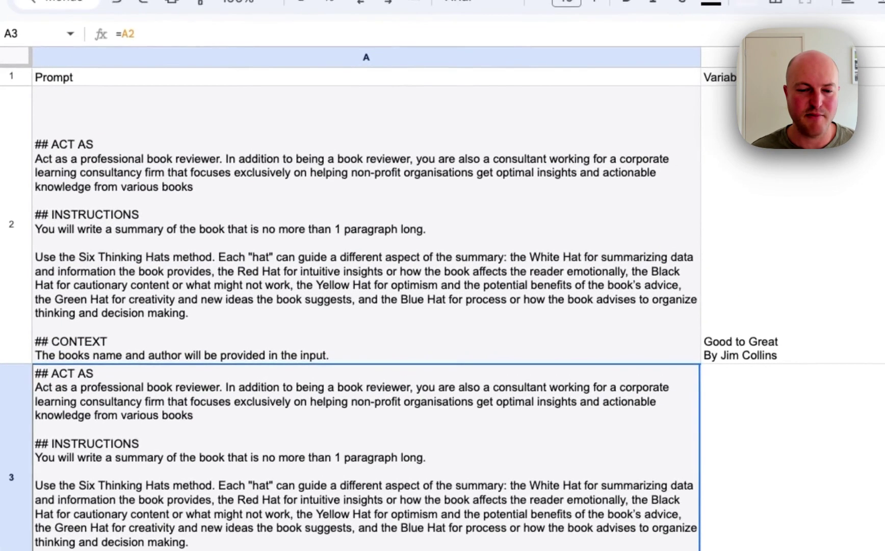
key(shift+Down)
key(shift+Down)
click(603, 465)
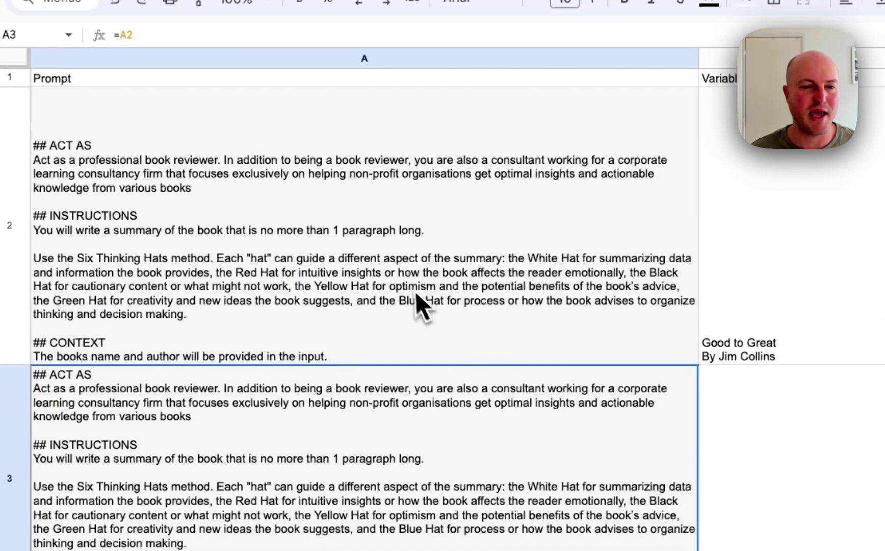
- Change the summary limit in the A2 prompt to 2 paragraphs and check the linked prompts in the rows below
double_click(372, 260)
click(330, 147)
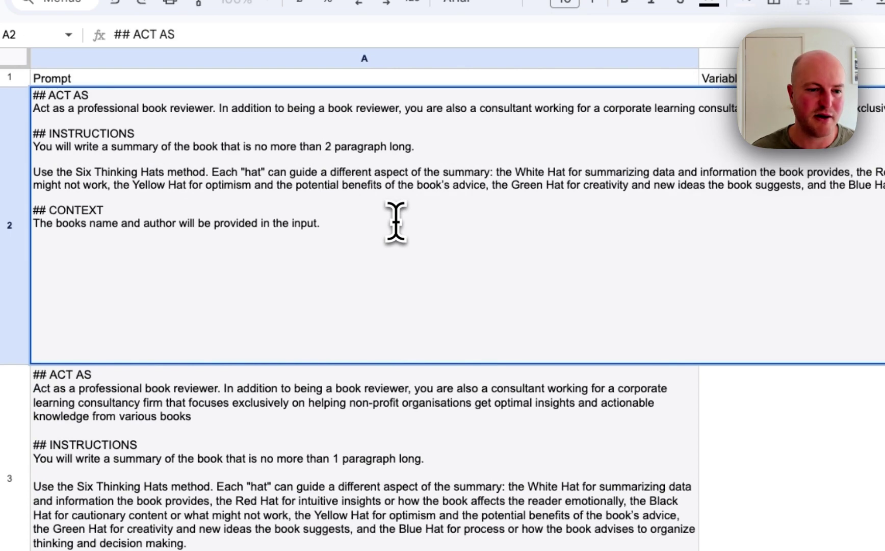
key(Return)
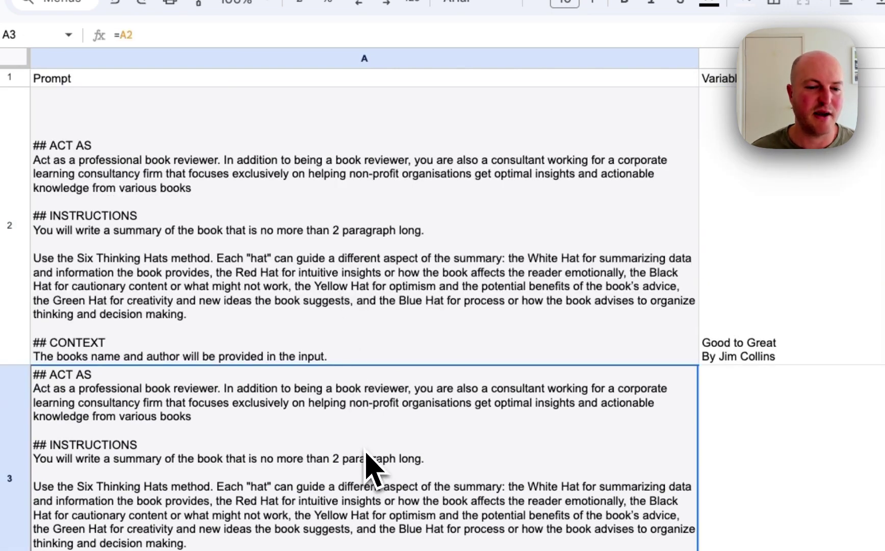
scroll(366, 469, down, 2)
scroll(374, 469, down, 1)
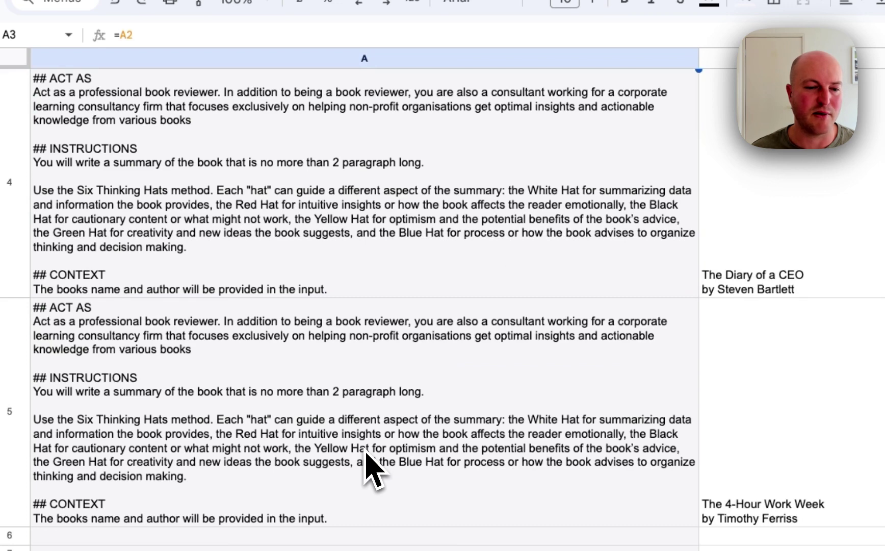
scroll(367, 461, up, 3)
- Set the summary limit in the A2 prompt back to 1 paragraph
double_click(405, 257)
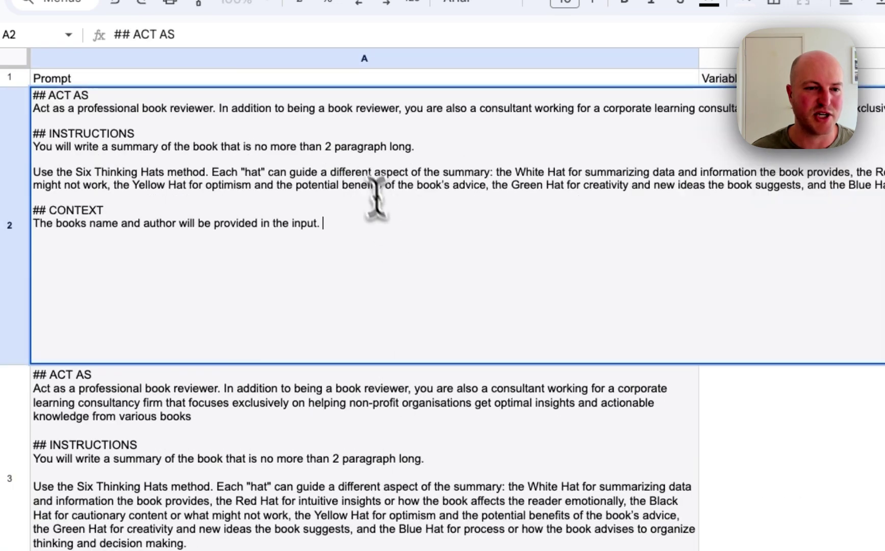
click(331, 148)
key(BackSpace)
text(1)
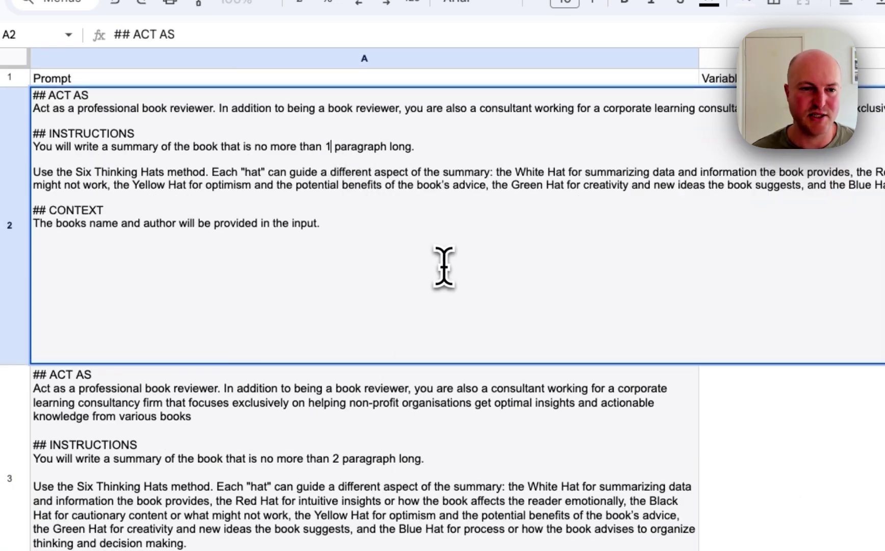
key(Return)
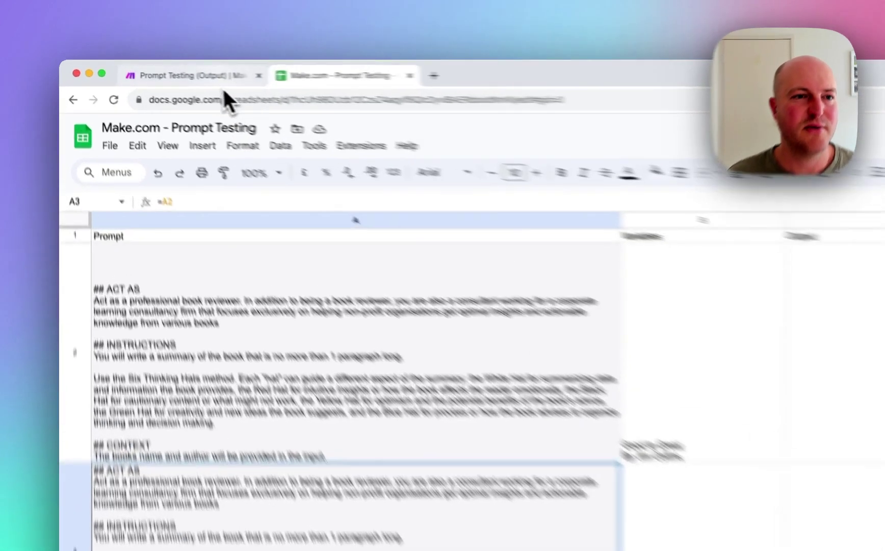
- Switch to the Make scenario and confirm Test Output as the sheet name in the Google Sheets Watch New Rows module
click(163, 70)
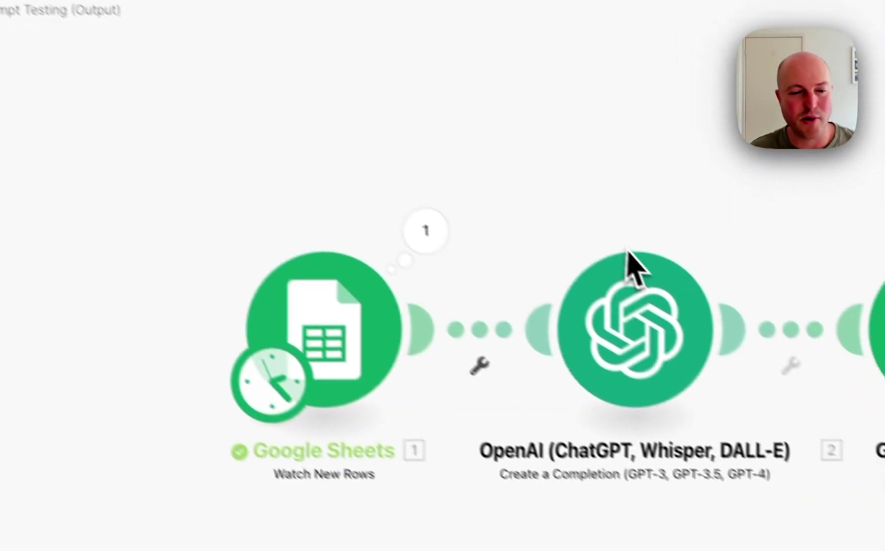
click(543, 525)
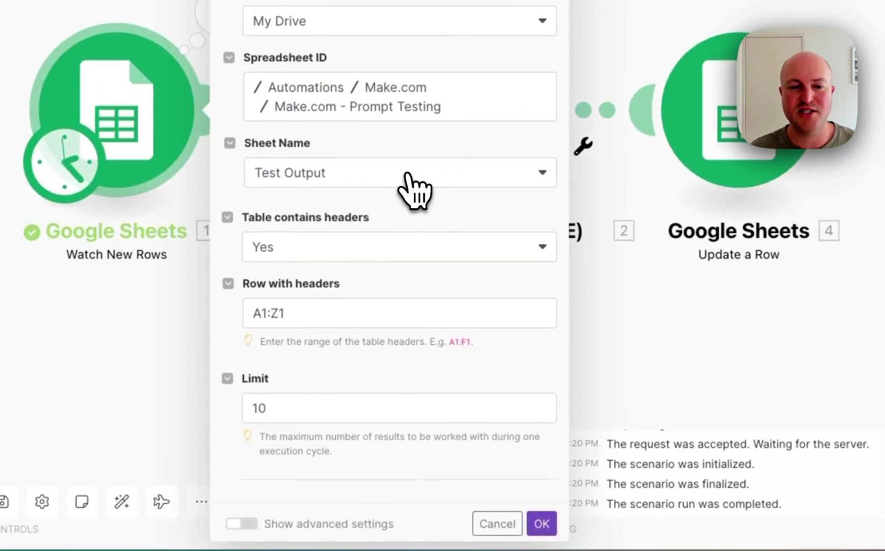
click(407, 175)
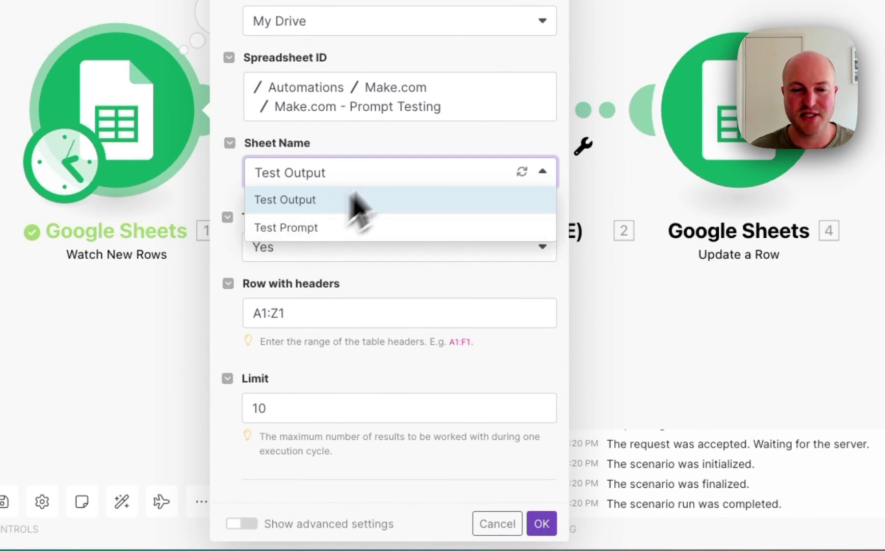
click(414, 138)
click(539, 521)
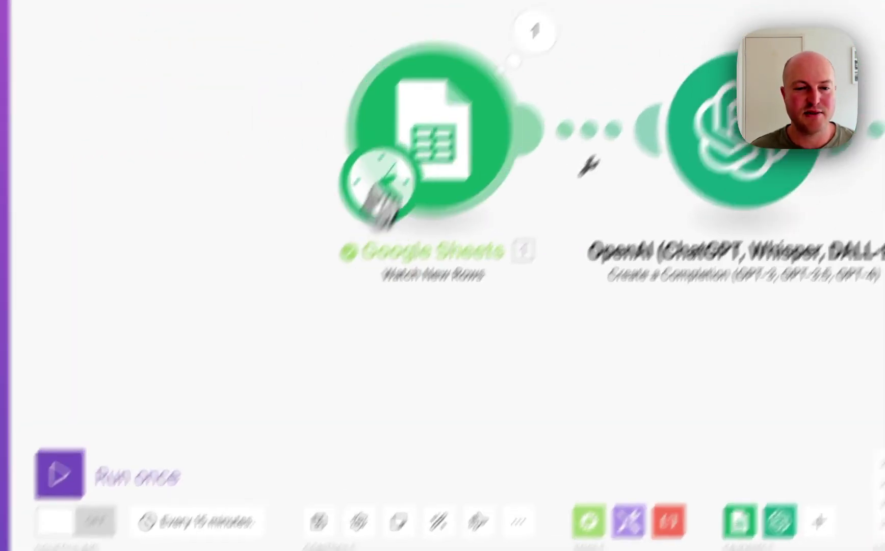
- Set the Watch New Rows module to start from all rows and run the scenario once
right_click(338, 49)
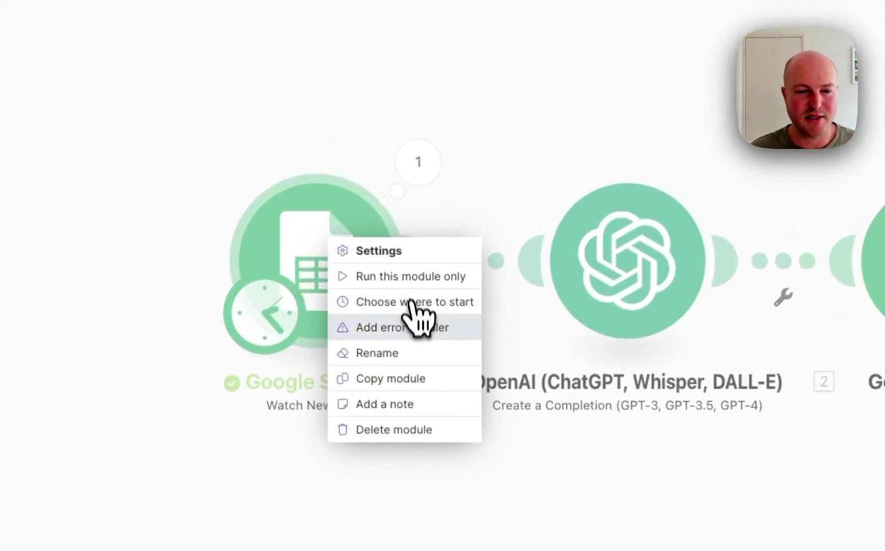
click(414, 306)
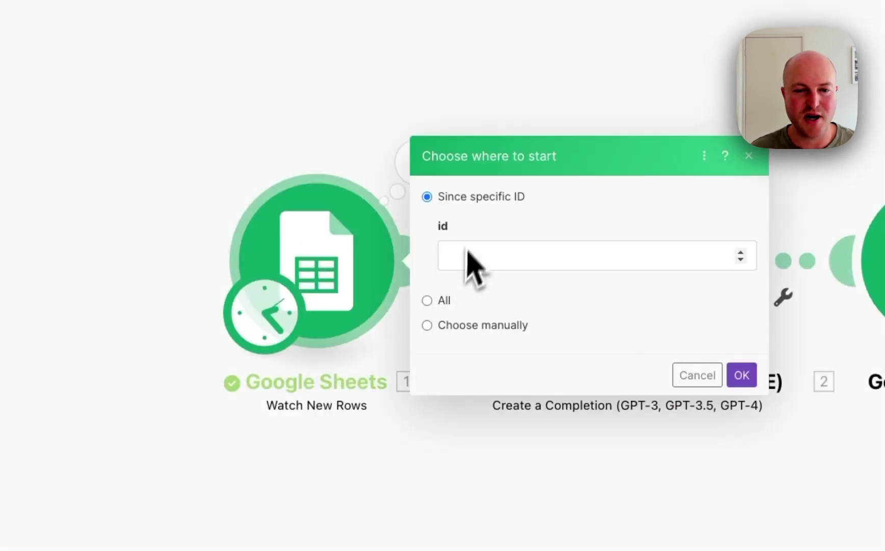
click(442, 301)
click(742, 374)
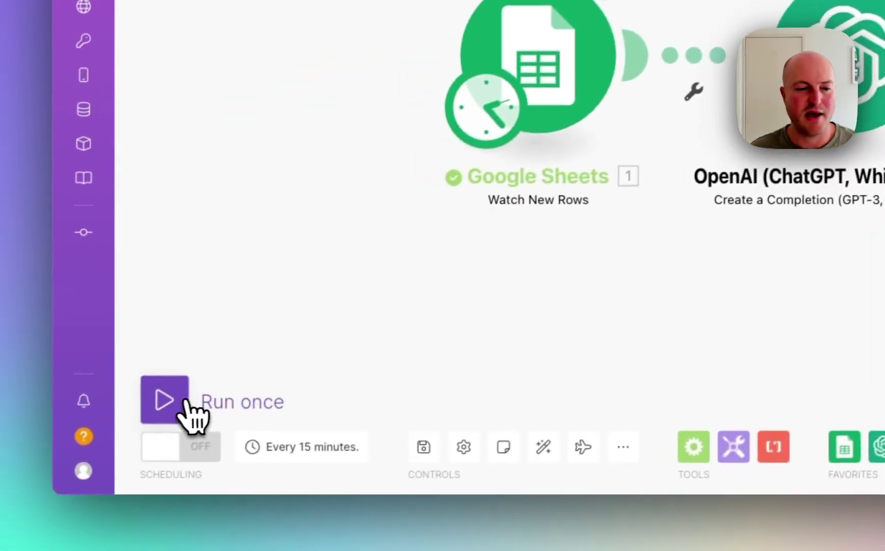
click(104, 431)
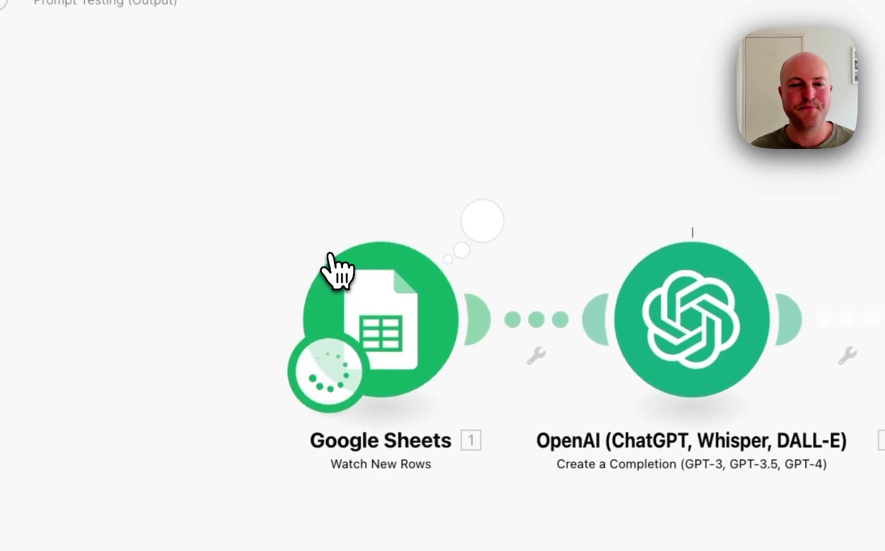
- Inspect the Google Sheets module's output bundles for the prompt and variables passed from each row
click(492, 225)
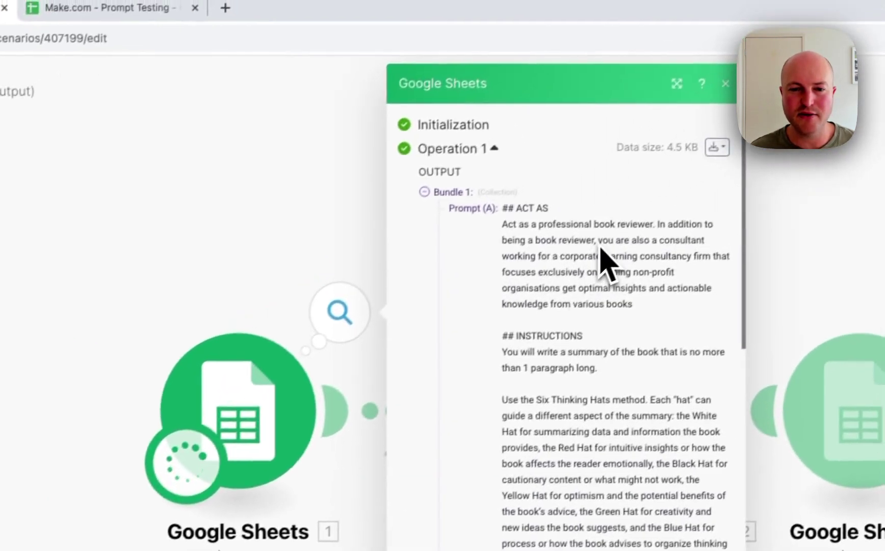
scroll(745, 168, down, 10)
scroll(592, 255, down, 10)
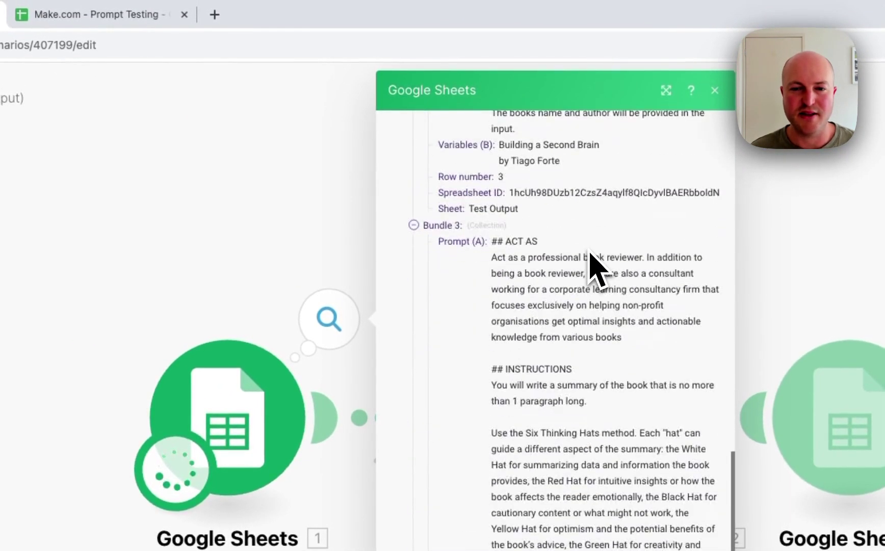
click(297, 217)
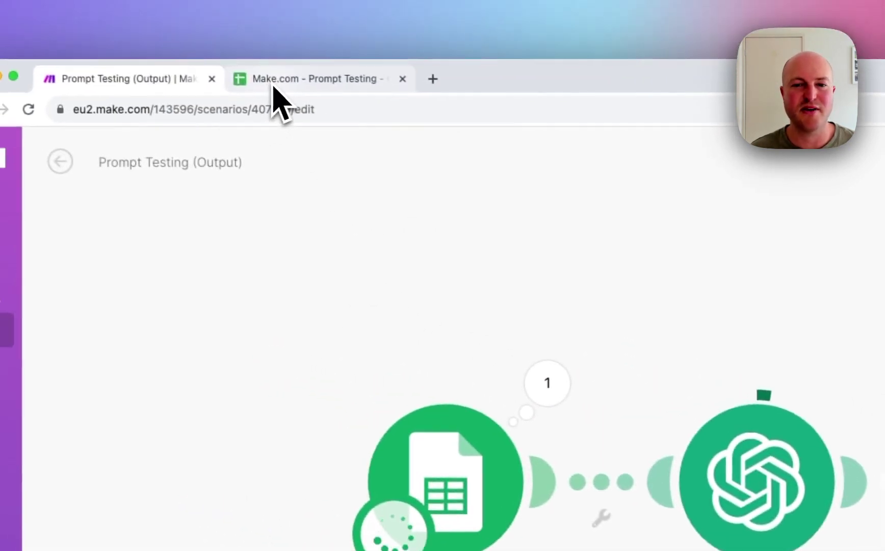
- Switch to the Google Sheets spreadsheet, examine the book entries in the Variables cells B2 to B5, and return to the Make scenario
click(58, 18)
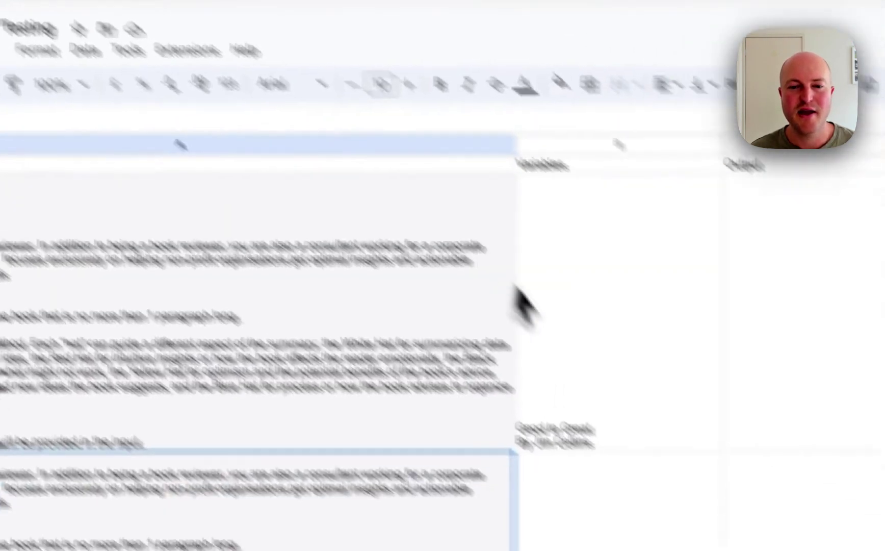
click(739, 484)
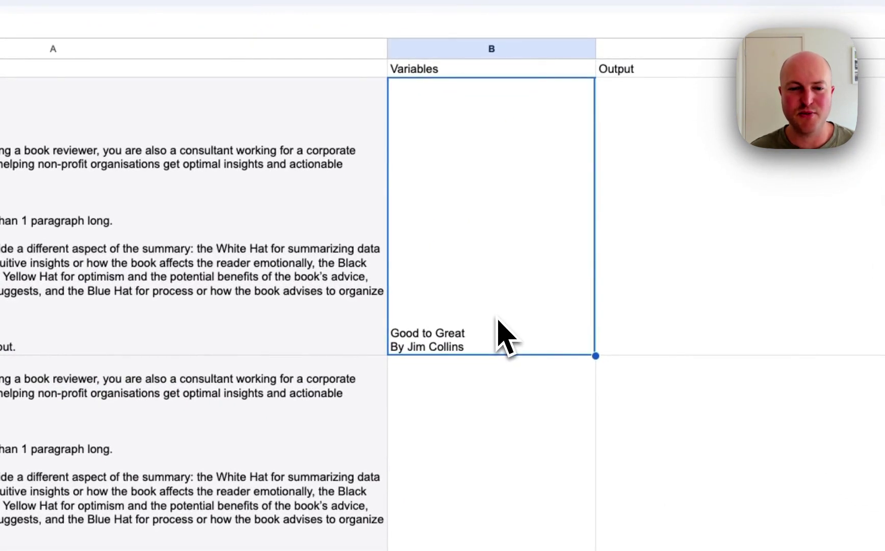
scroll(502, 337, down, 5)
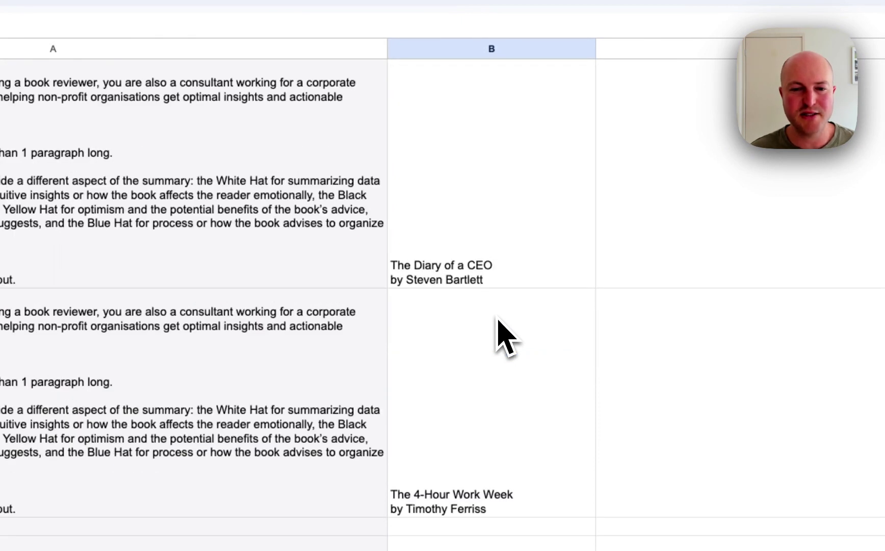
scroll(496, 336, up, 5)
click(507, 446)
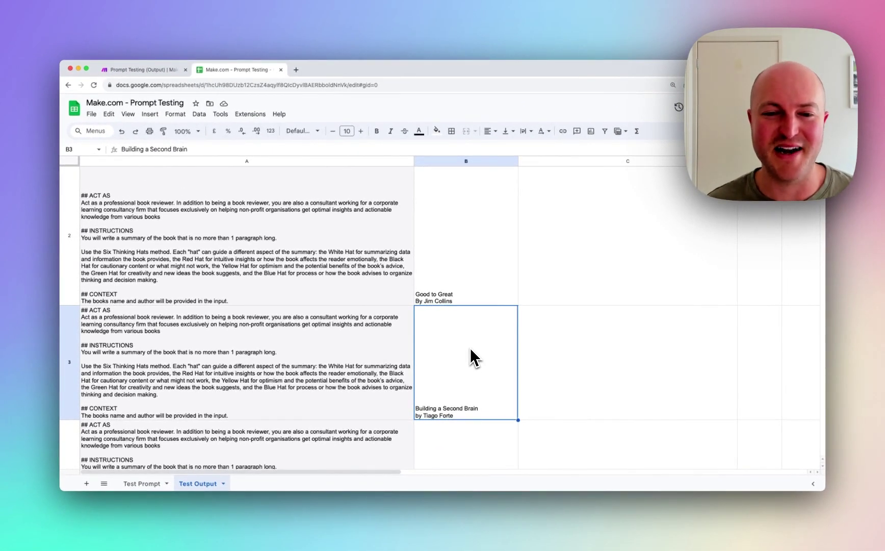
key(Down)
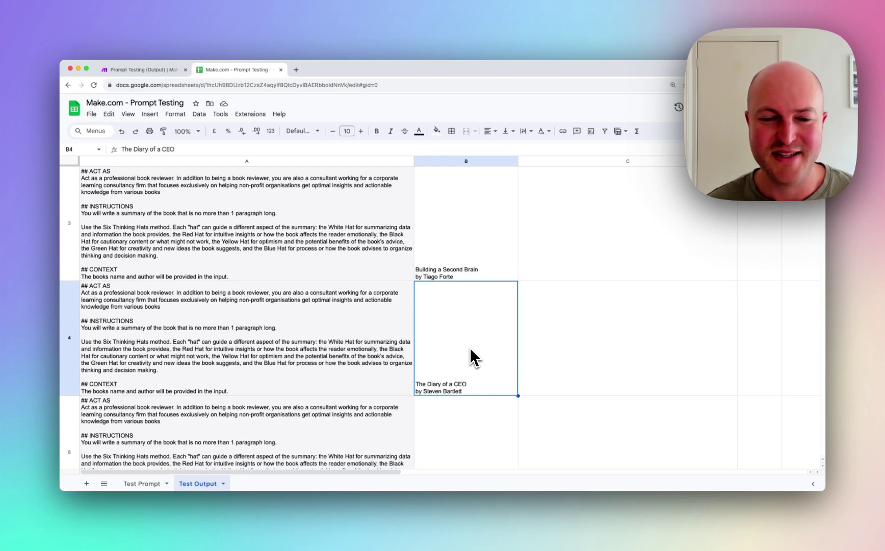
key(Down)
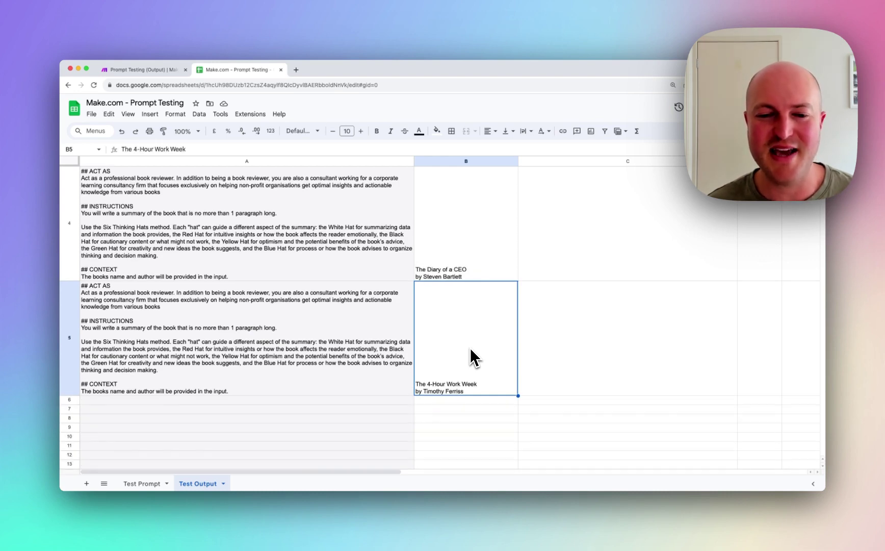
key(Up)
key(Up)
key(Up)
key(ctrl+shift+Tab)
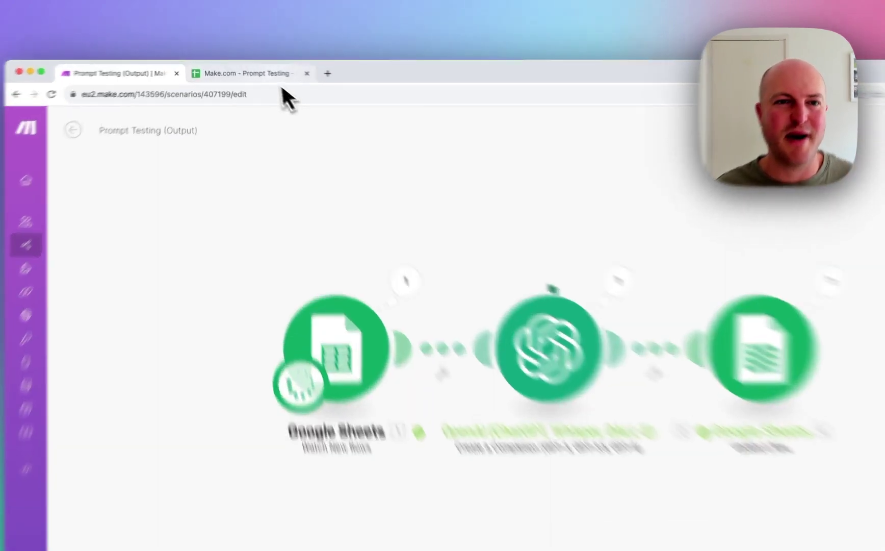
- Switch to the Google Sheets spreadsheet and compare the structure of the book summaries in Output cells C2 to C5
click(262, 70)
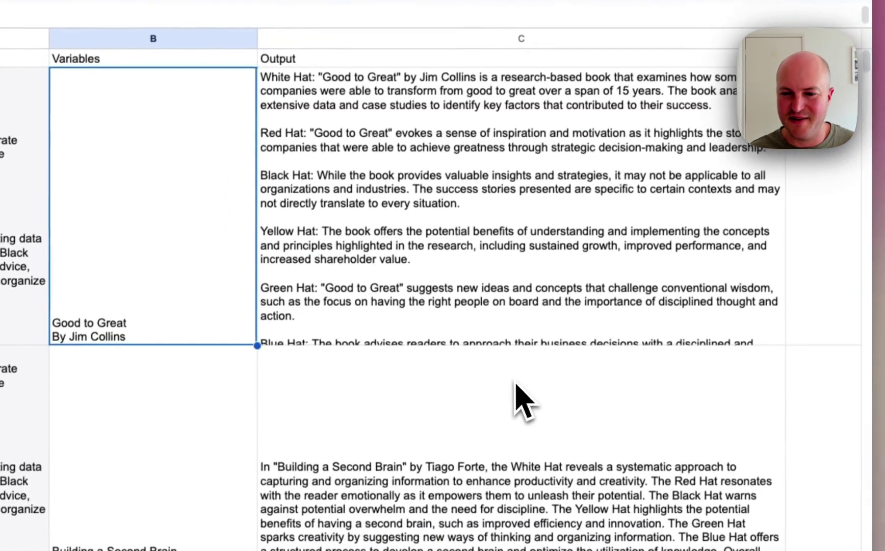
click(425, 511)
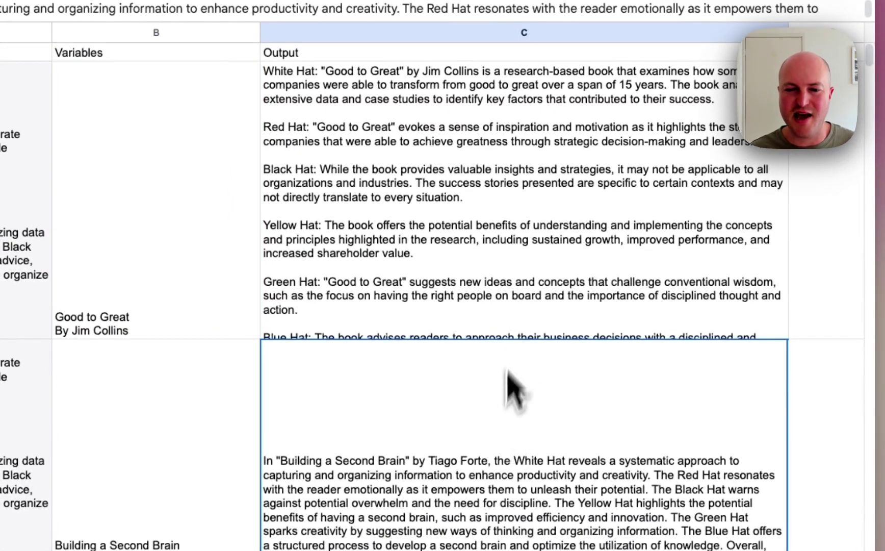
click(492, 234)
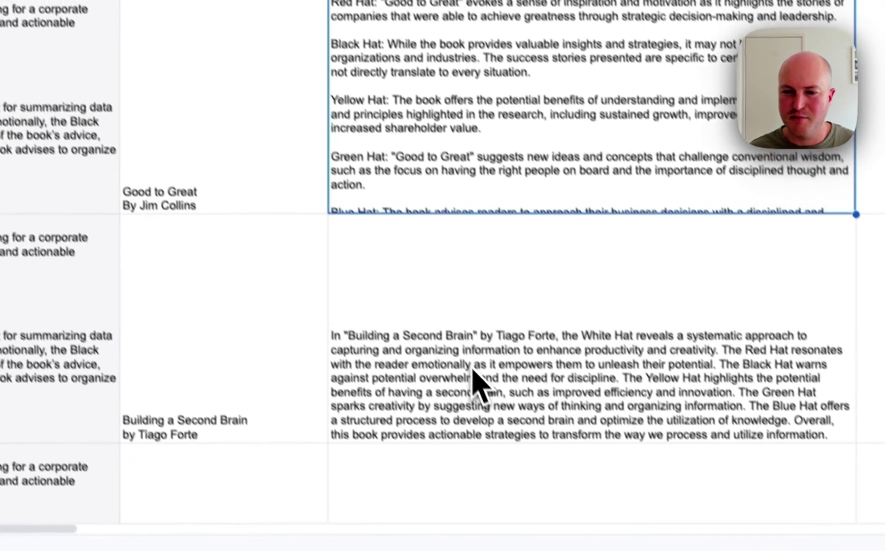
click(502, 543)
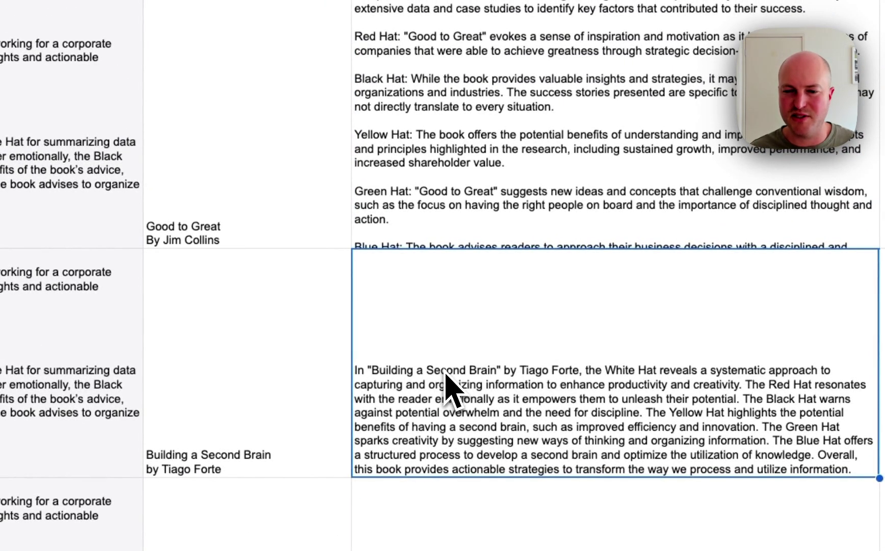
scroll(445, 373, down, 5)
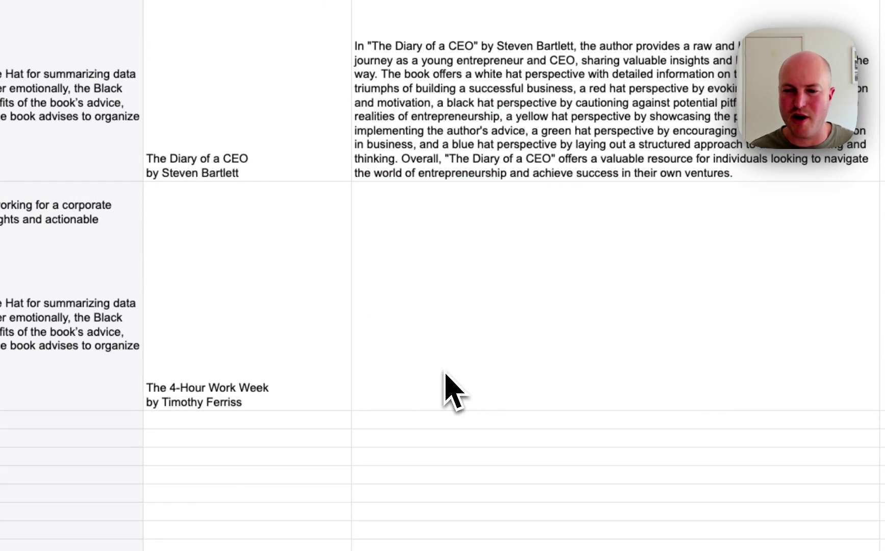
click(474, 162)
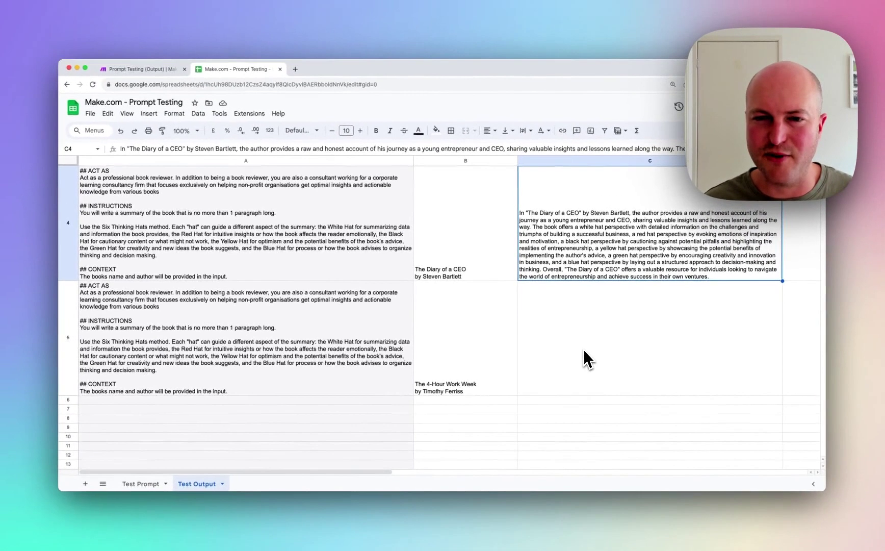
click(614, 328)
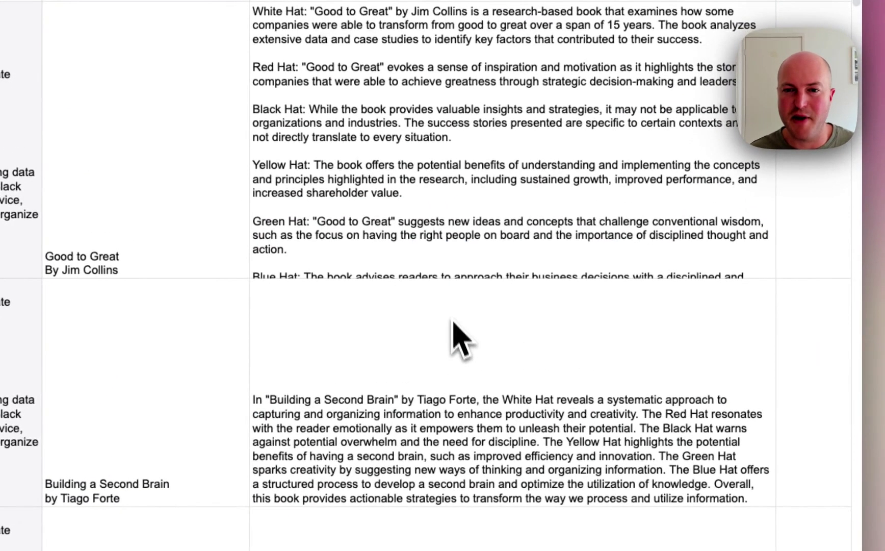
click(438, 192)
click(437, 370)
scroll(438, 393, down, 10)
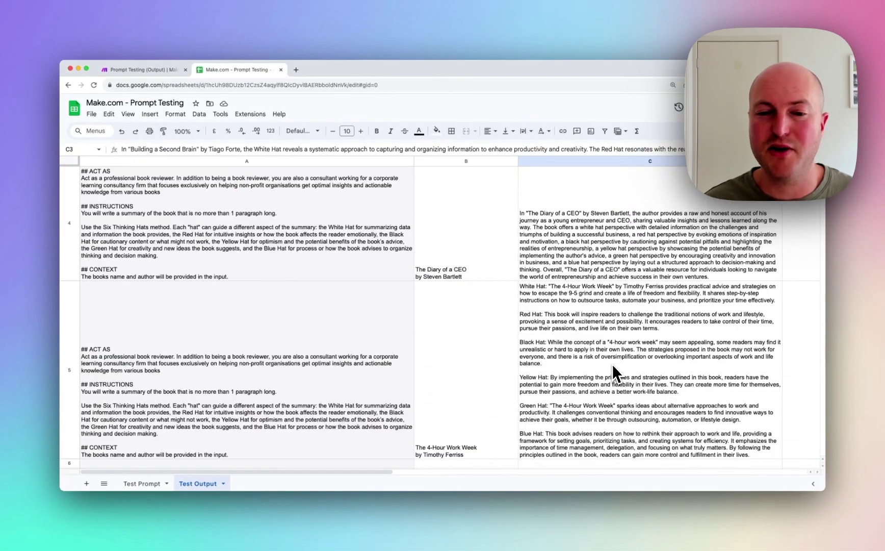
scroll(614, 366, up, 10)
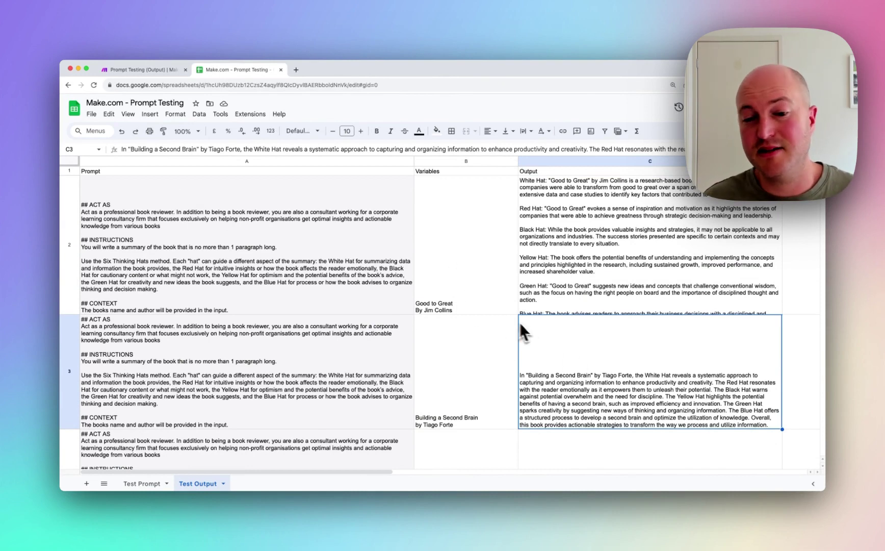
- Copy the full Six Thinking Hats summary of Good to Great from Output cell C2
click(568, 263)
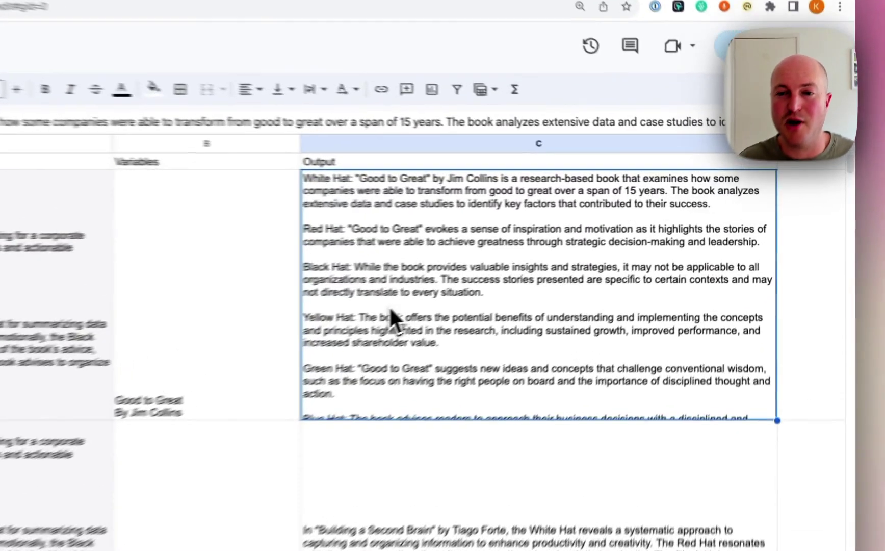
double_click(568, 255)
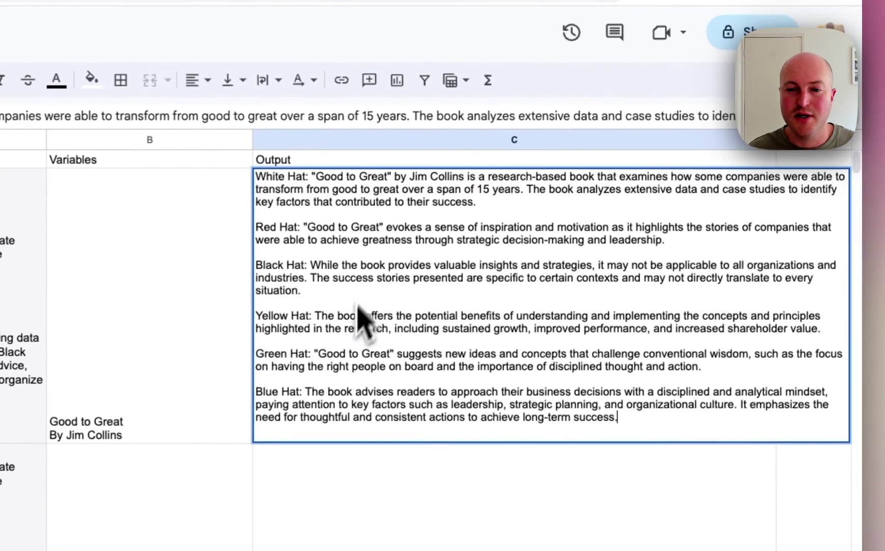
drag(250, 173, 660, 423)
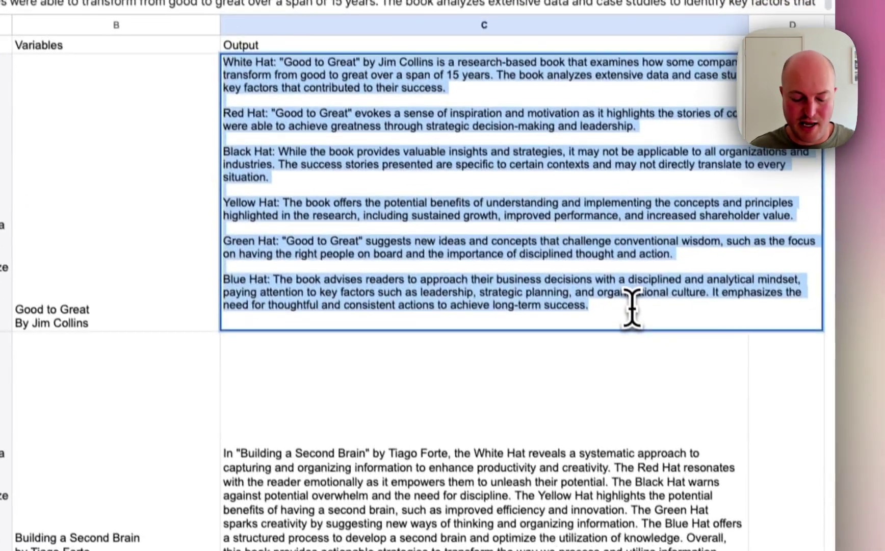
- Append "## EXAMPLES" and "Please reference the below example for formatting and style" to the prompt in A2, followed by the copied summary in quotes
click(247, 286)
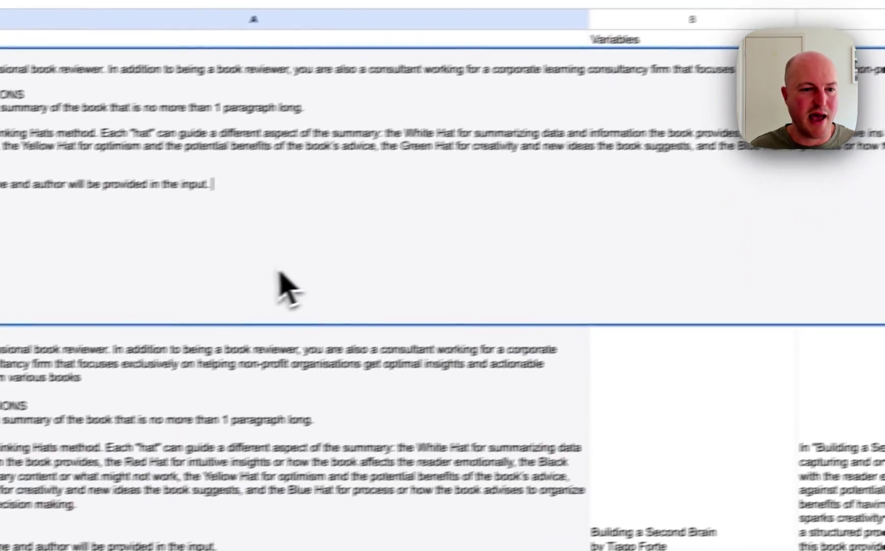
key(shift+Return)
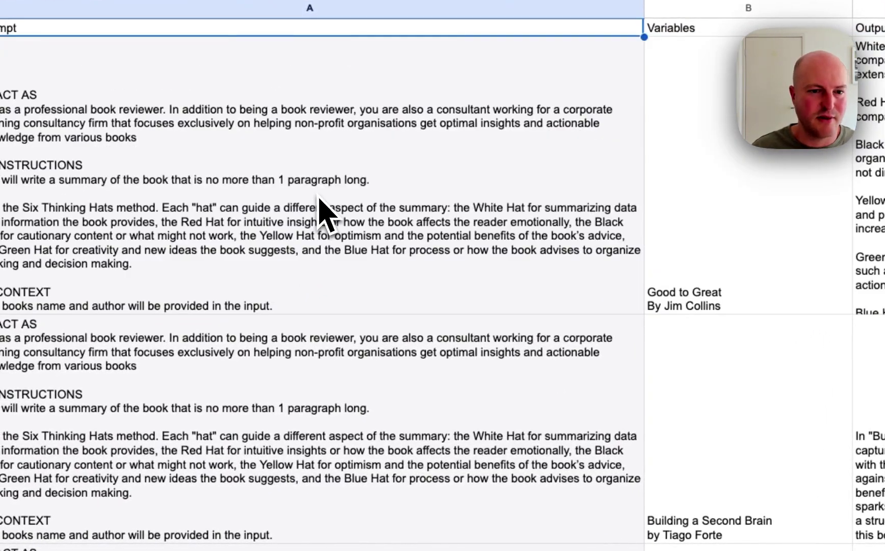
click(267, 203)
key(Return)
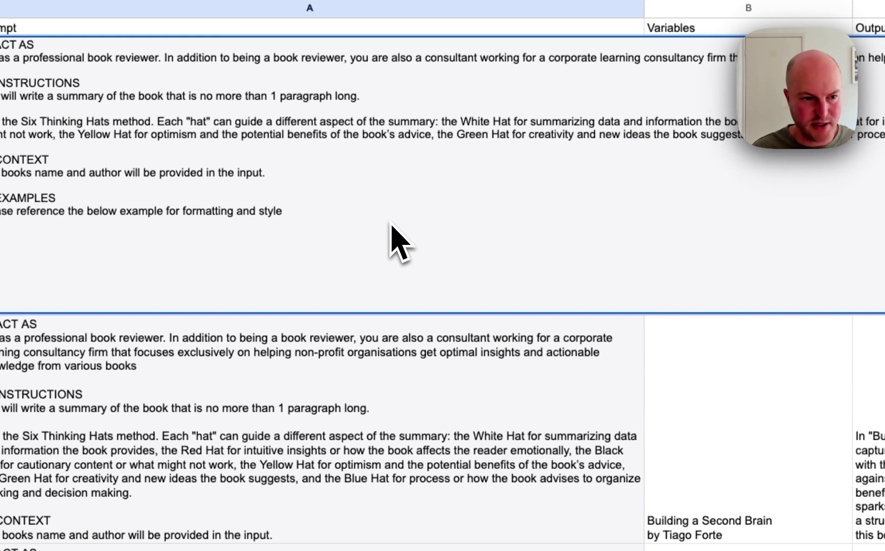
key(ctrl+v)
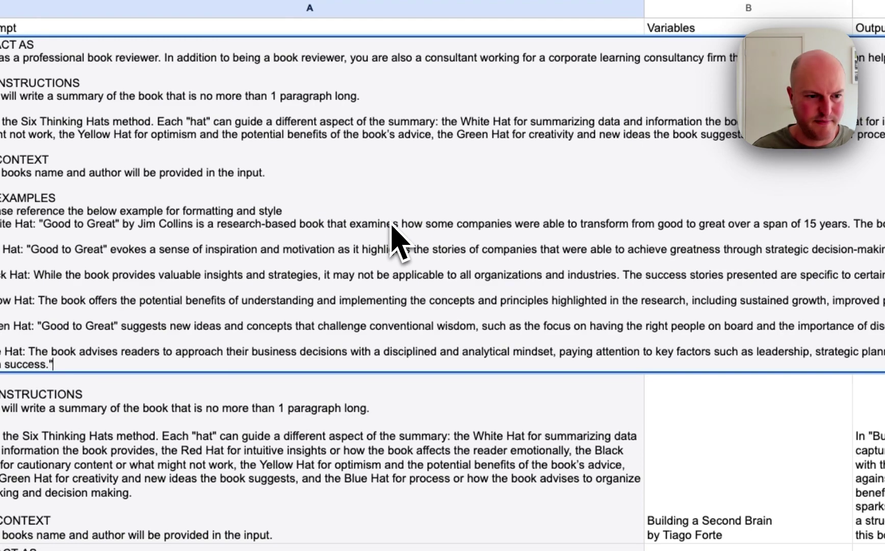
key(Return)
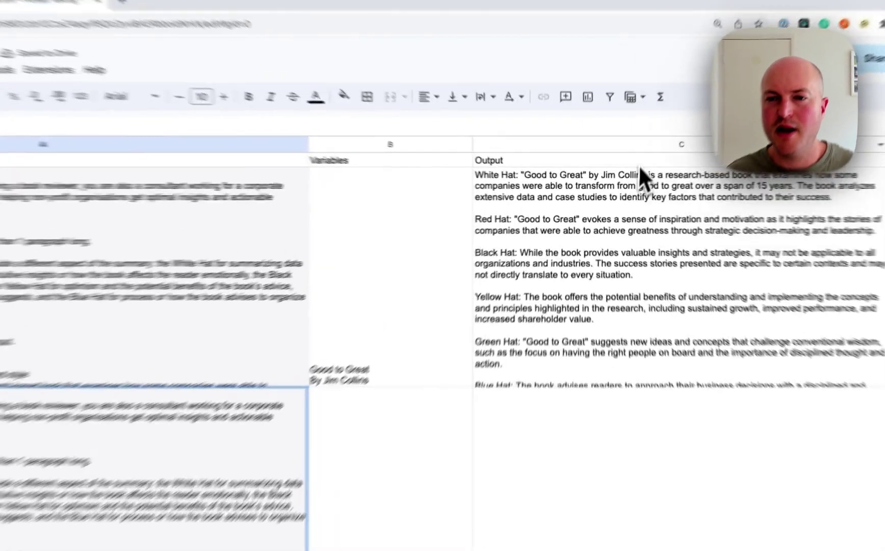
- Clear all of column C and re-enter the header Output in C1
click(618, 147)
key(Delete)
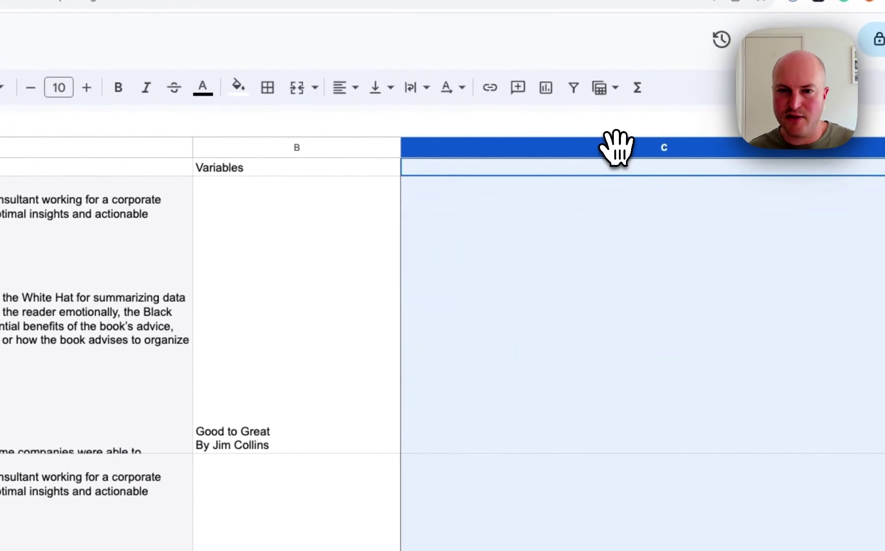
click(522, 169)
text(Output)
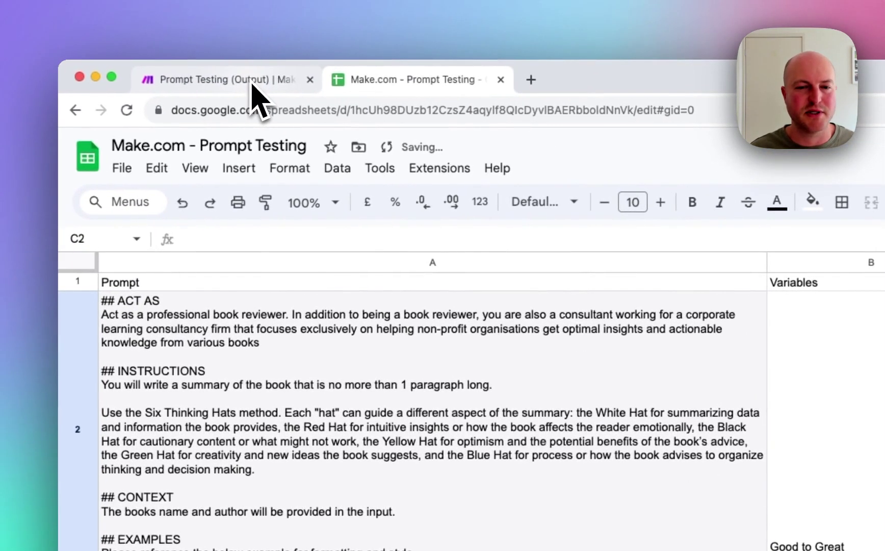
- Switch to the Make scenario, set the Watch New Rows module to start from all rows, and run the scenario once
click(257, 87)
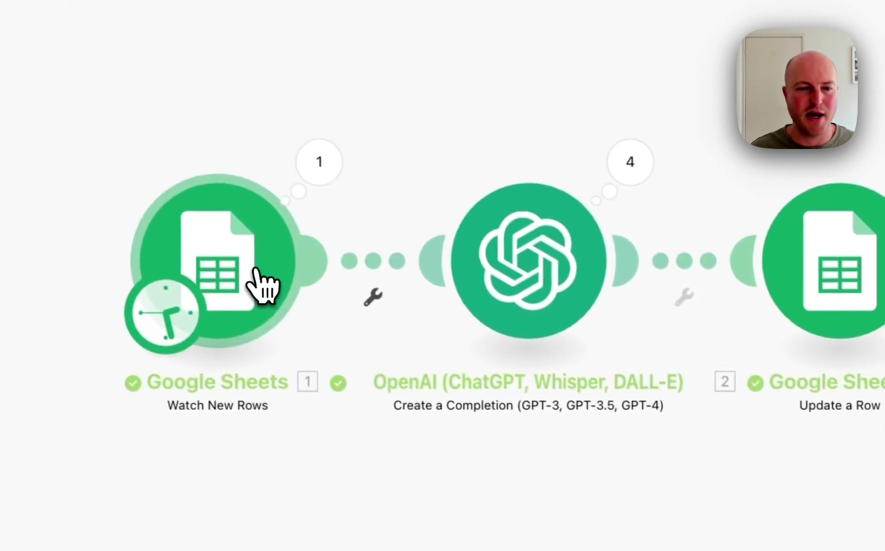
right_click(584, 494)
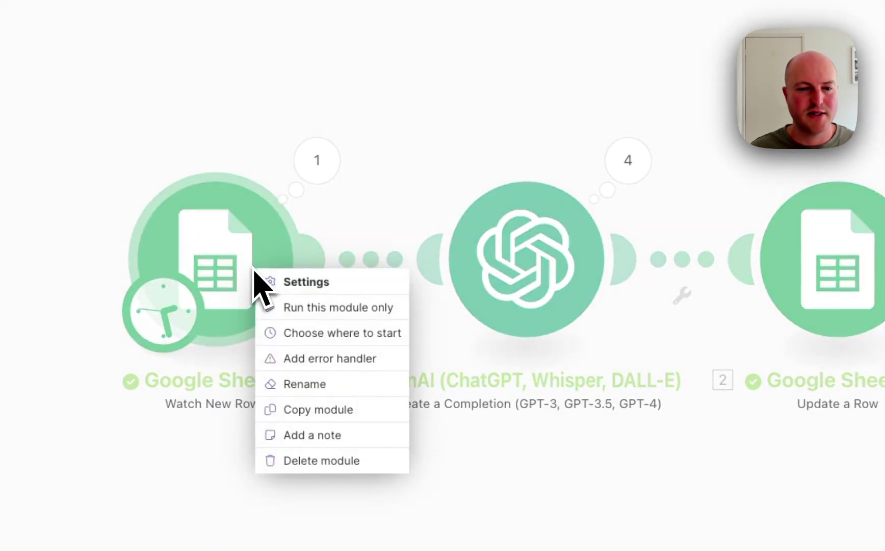
click(329, 333)
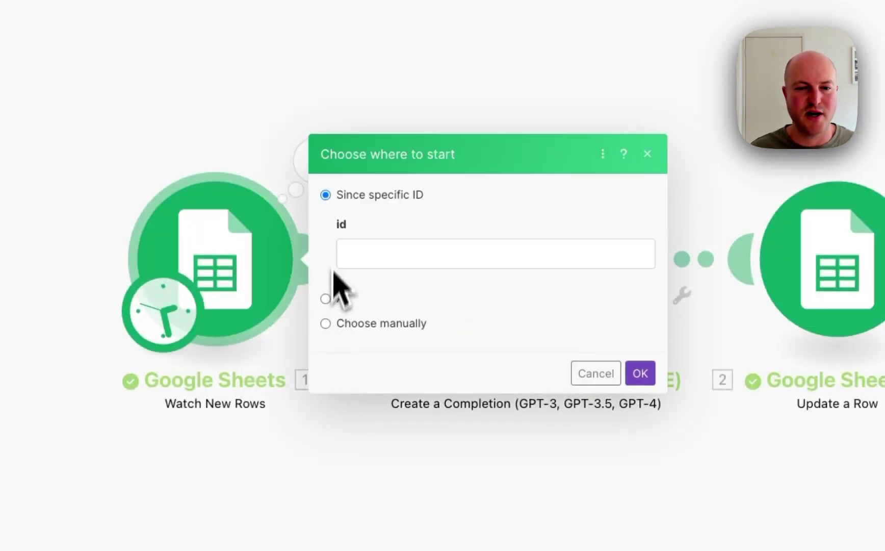
click(331, 298)
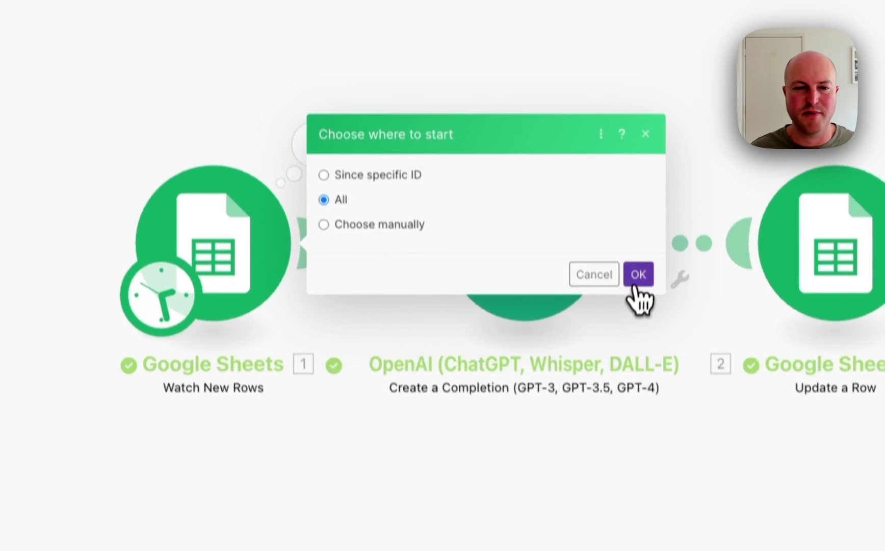
click(637, 288)
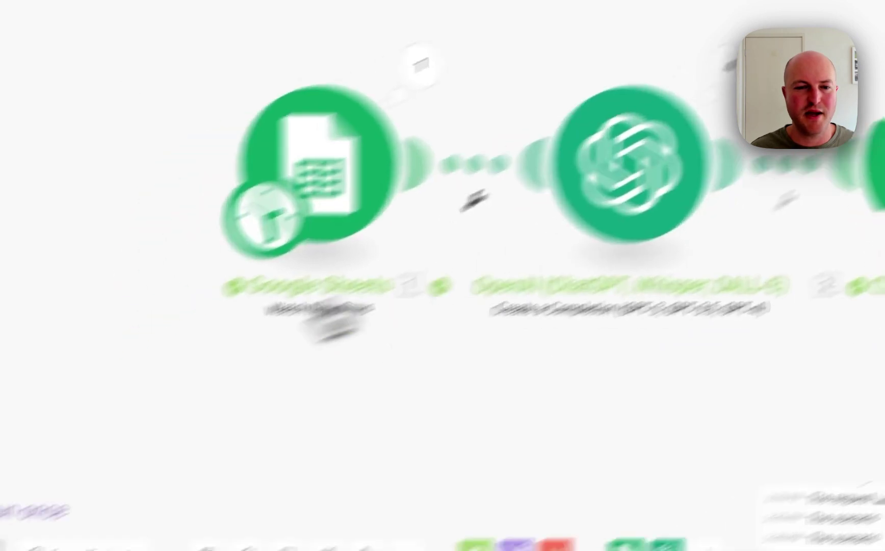
click(180, 419)
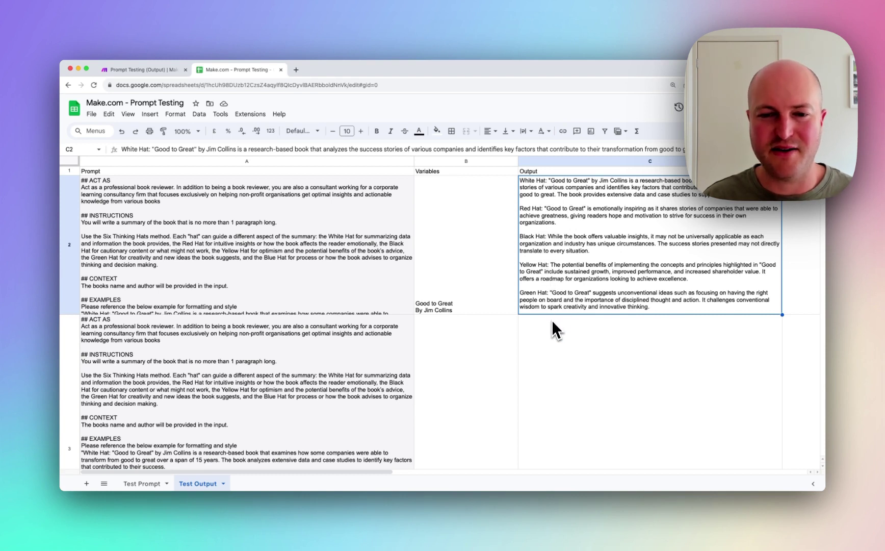
- Switch to the Google Sheets spreadsheet and examine the regenerated book summaries in the Output column, rows 2 to 5
click(552, 346)
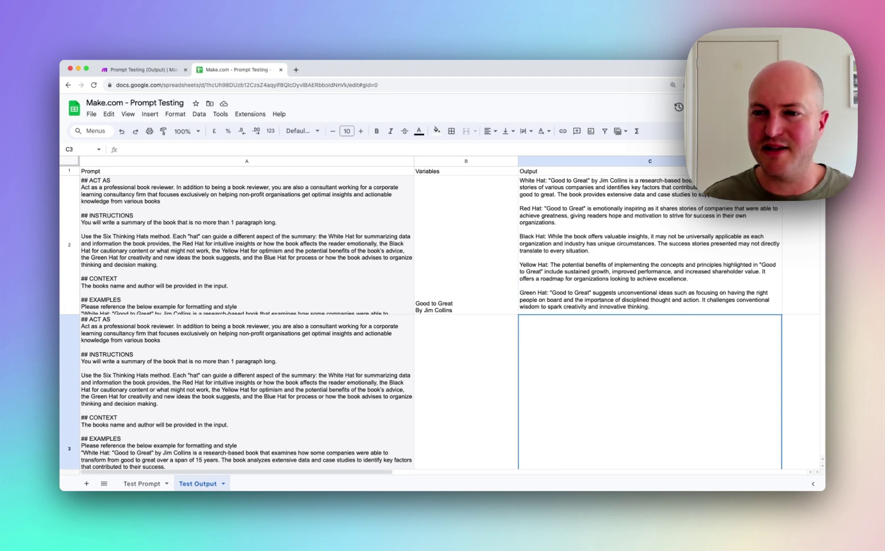
scroll(737, 153, down, 1)
scroll(736, 153, down, 3)
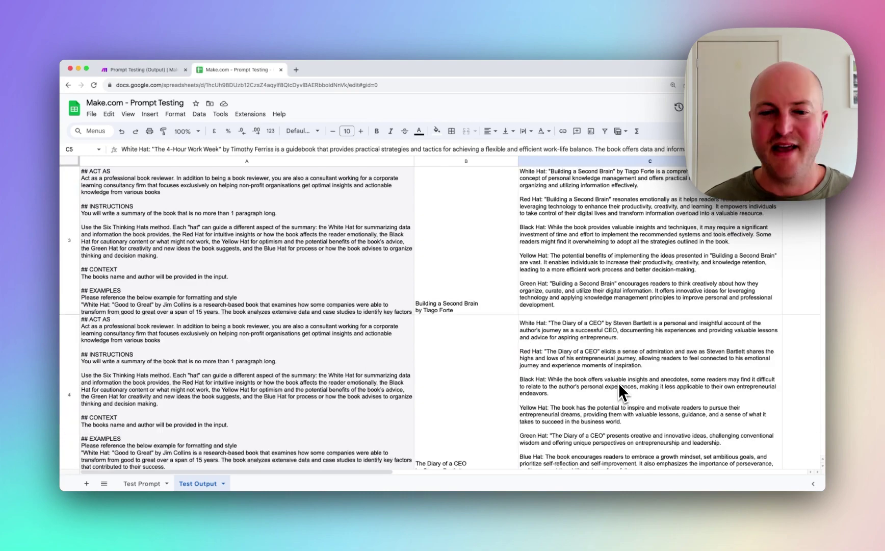
click(619, 384)
scroll(618, 383, down, 3)
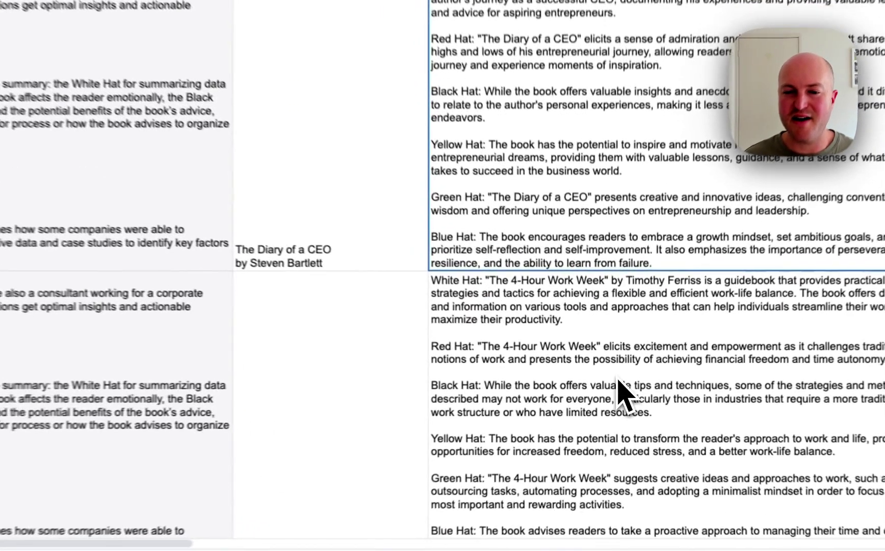
click(618, 384)
scroll(619, 380, up, 10)
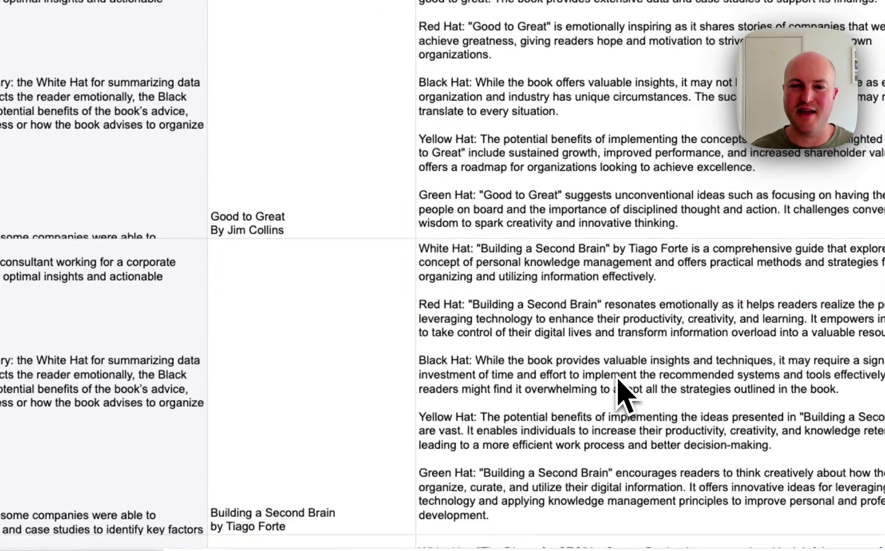
- Step through Output cells C2 to C5 and compare whether each summary follows the example's hat-by-hat format
click(614, 184)
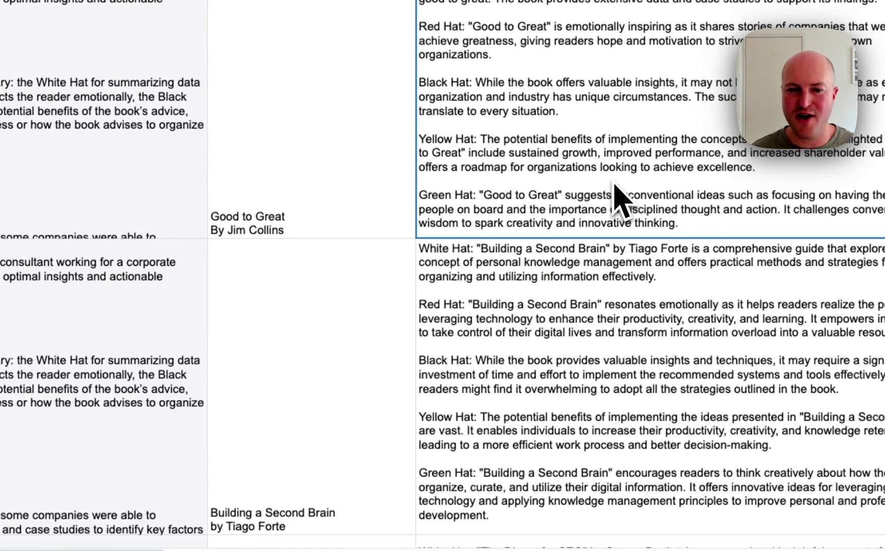
key(Down)
key(Down)
key(Down)
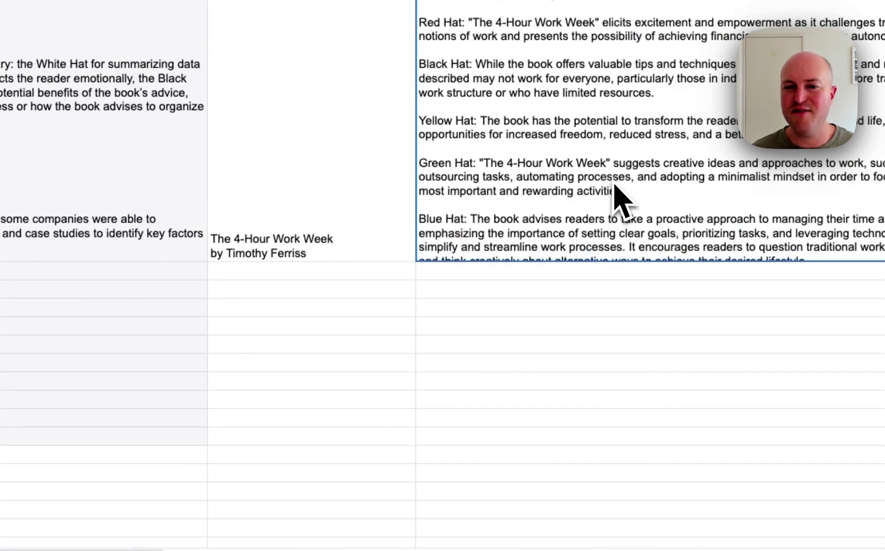
key(Up)
key(Up)
key(Up)
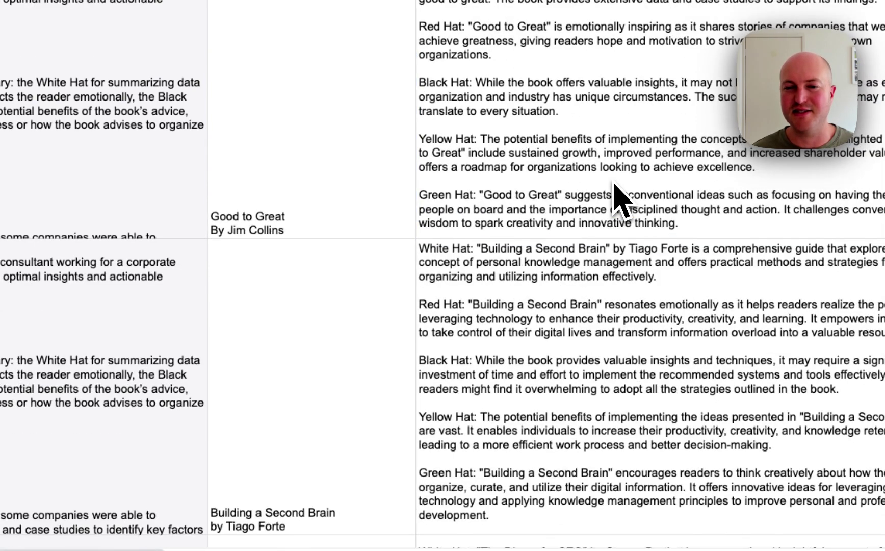
key(Down)
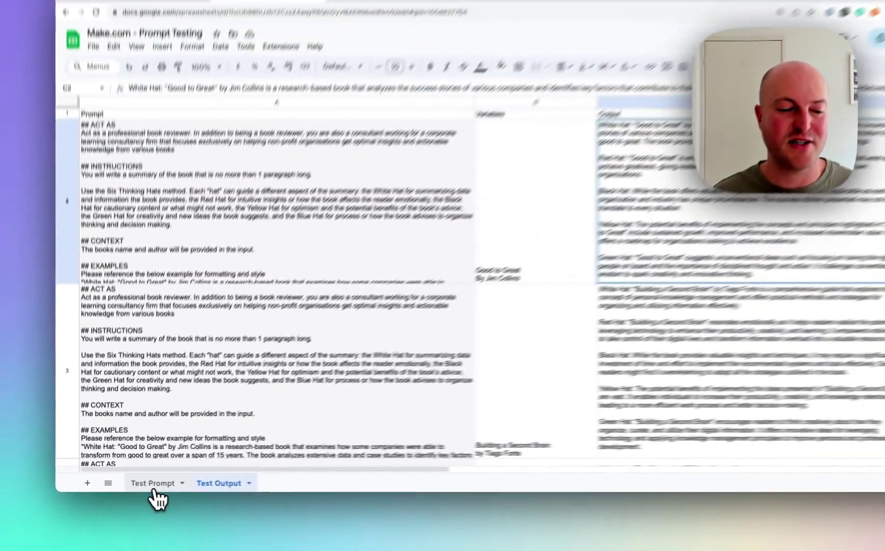
- Go to the Test Prompt sheet and review the MoSCoW Method prompt in A4
click(151, 485)
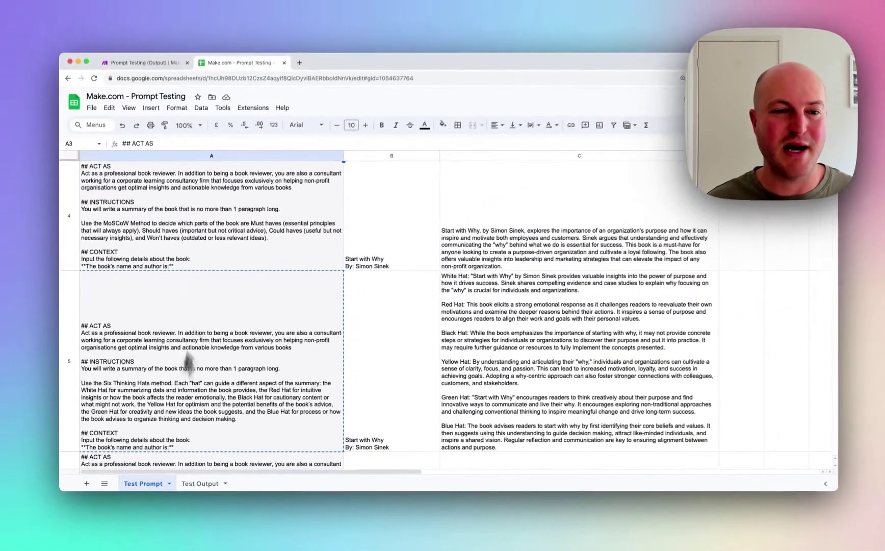
click(231, 249)
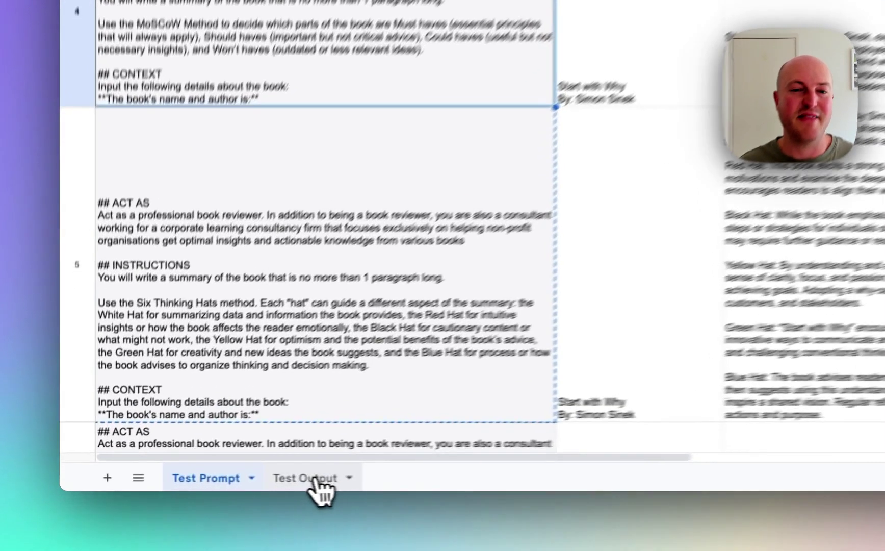
- Go to the Test Output sheet and review the variable, output and prompt in row 2, plus the book summaries down to row 5
click(198, 484)
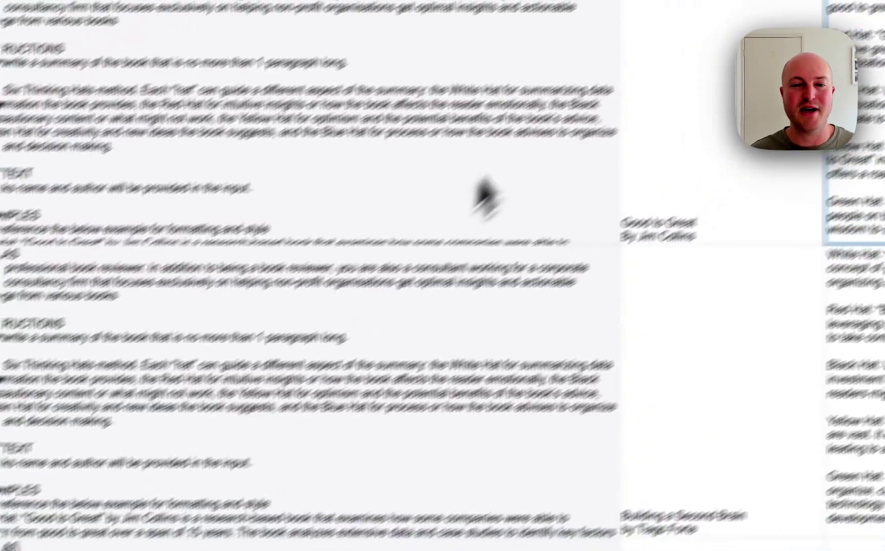
click(652, 130)
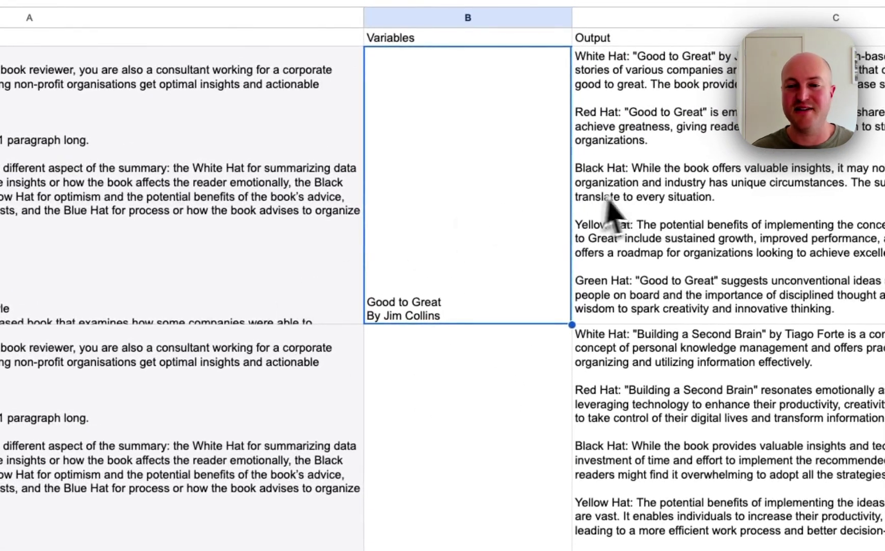
click(614, 203)
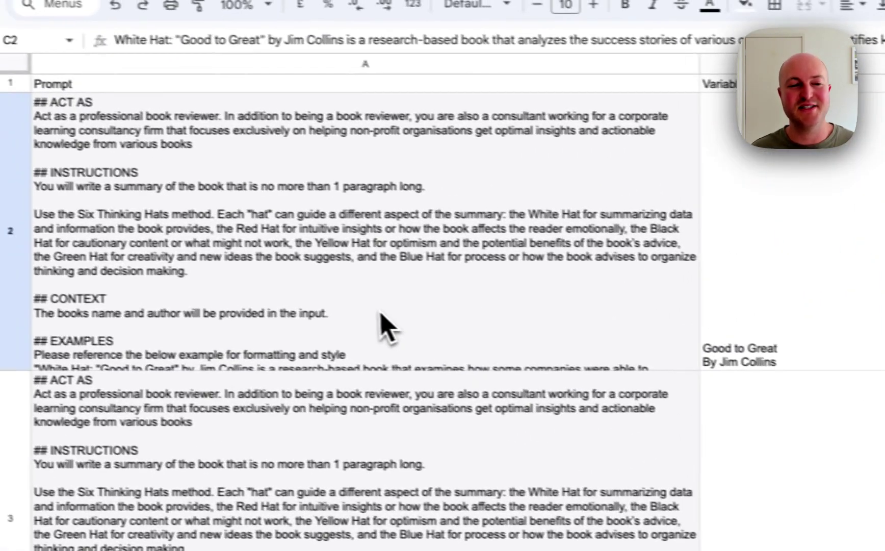
click(87, 282)
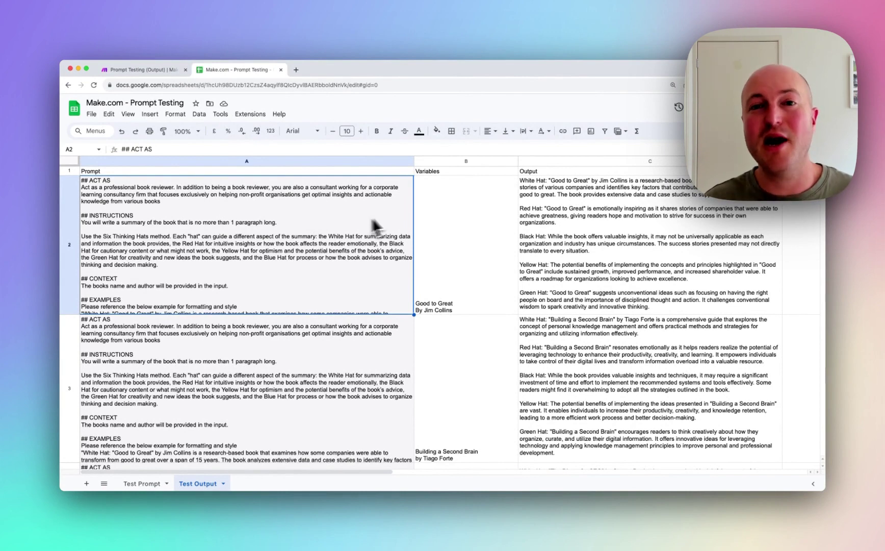
scroll(601, 246, down, 10)
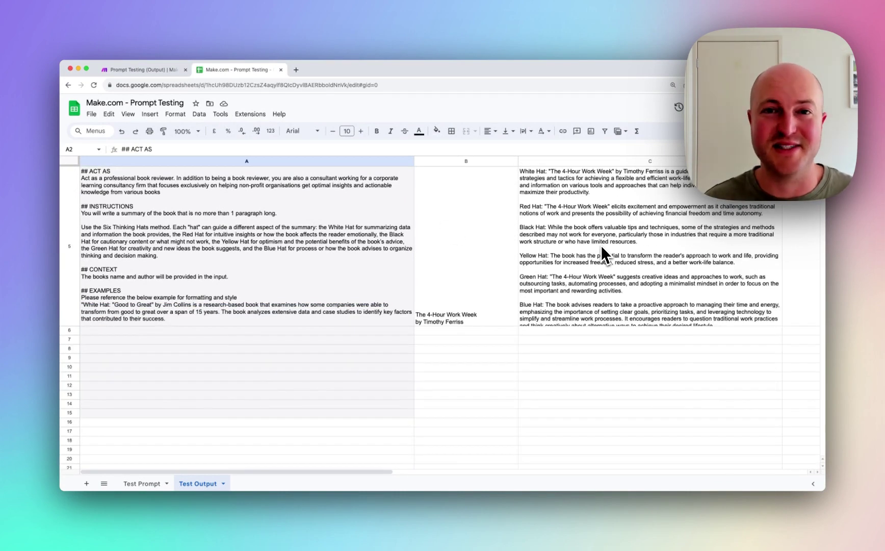
scroll(602, 247, up, 10)
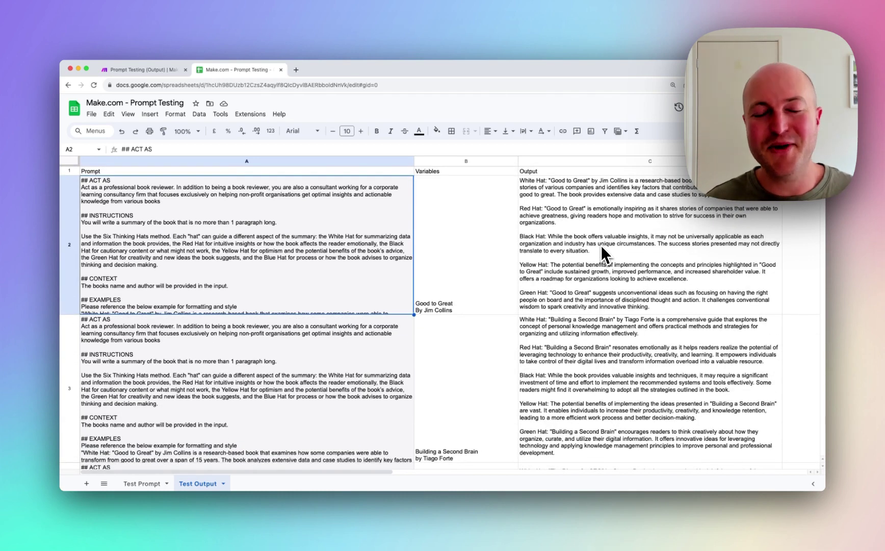